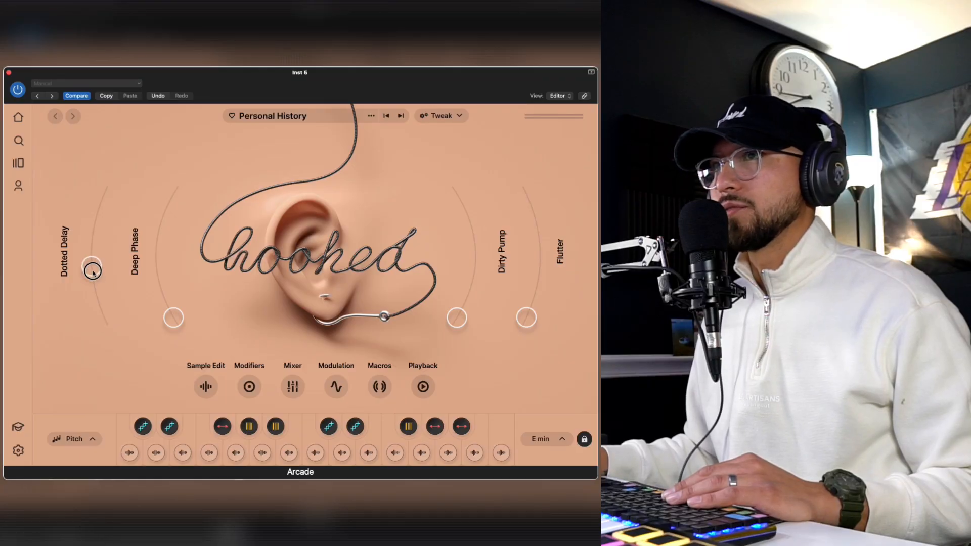
Raise the Deep Phase macro of the Personal History instrument to roughly two-thirds of its range
drag(177, 324, 163, 300)
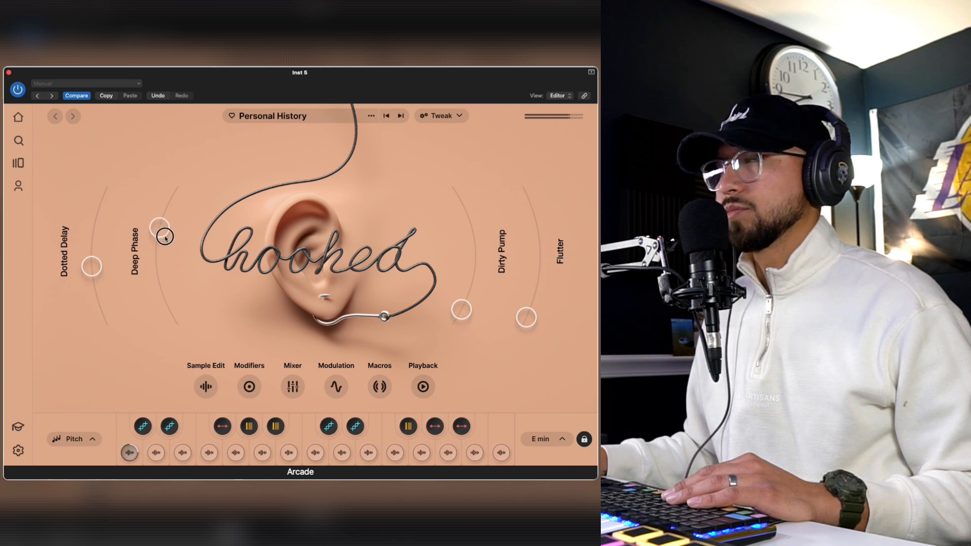
drag(158, 250, 156, 234)
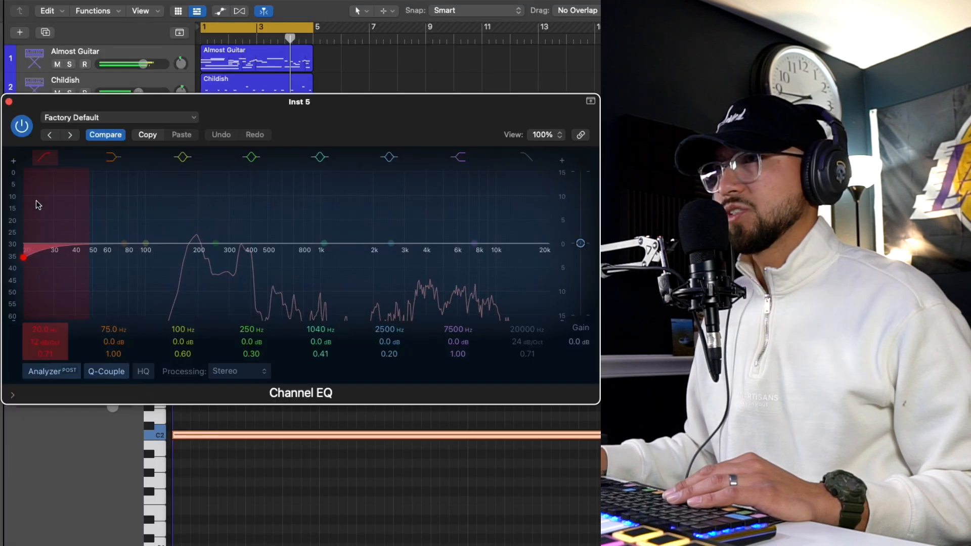
Shape Inst 5's Channel EQ with a low cut at 186 Hz, a 1.9 dB boost at 790 Hz and a high cut around 4200 Hz
drag(25, 248, 194, 255)
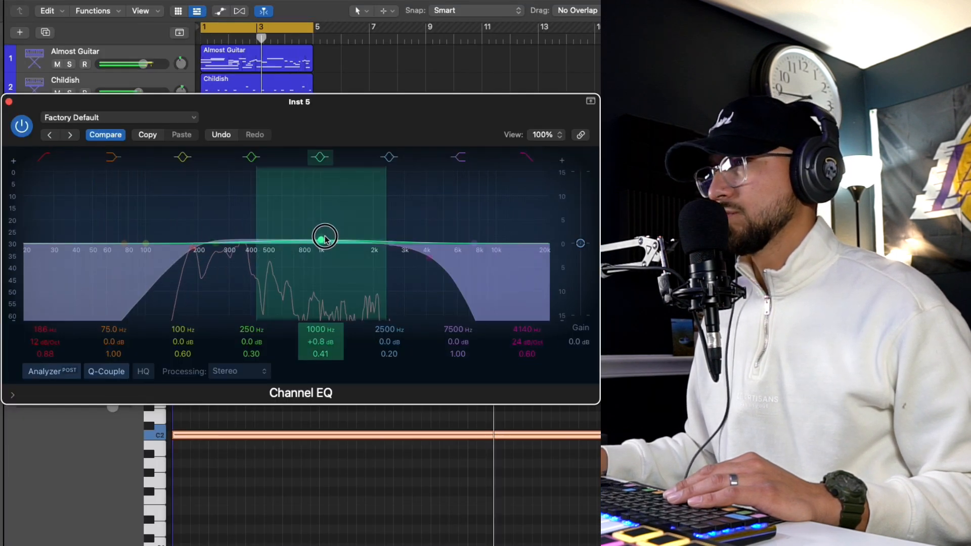
mouse_move(322, 234)
mouse_down()
mouse_move(320, 224)
mouse_move(313, 246)
mouse_move(314, 228)
mouse_move(303, 231)
mouse_up()
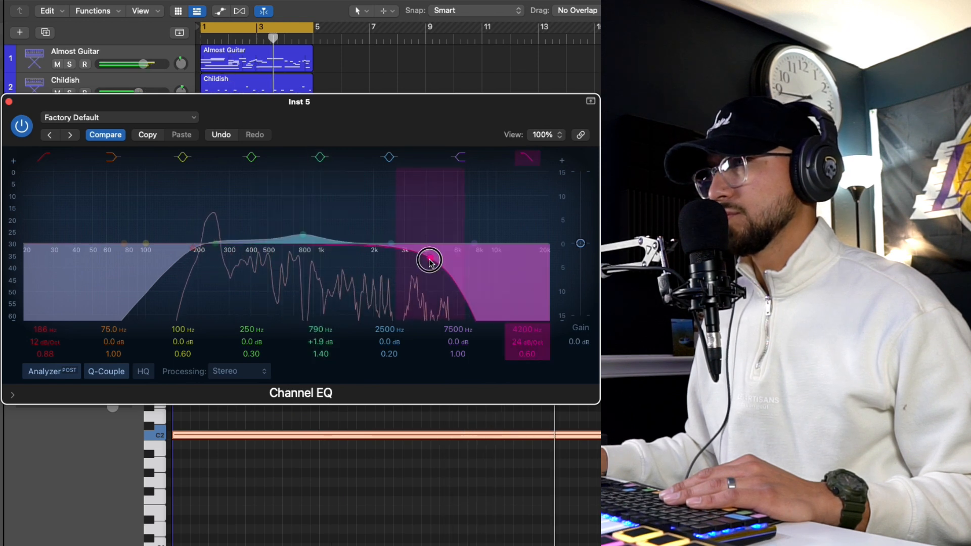
drag(427, 260, 432, 262)
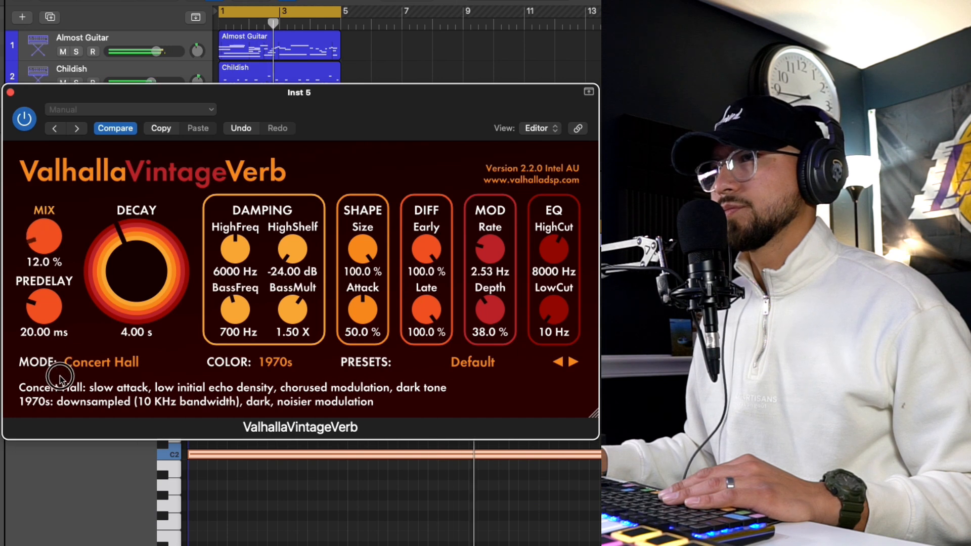
Choose a reverb mode in ValhallaVintageVerb on Inst 5 and raise its mix
click(96, 362)
click(114, 211)
drag(60, 238, 62, 226)
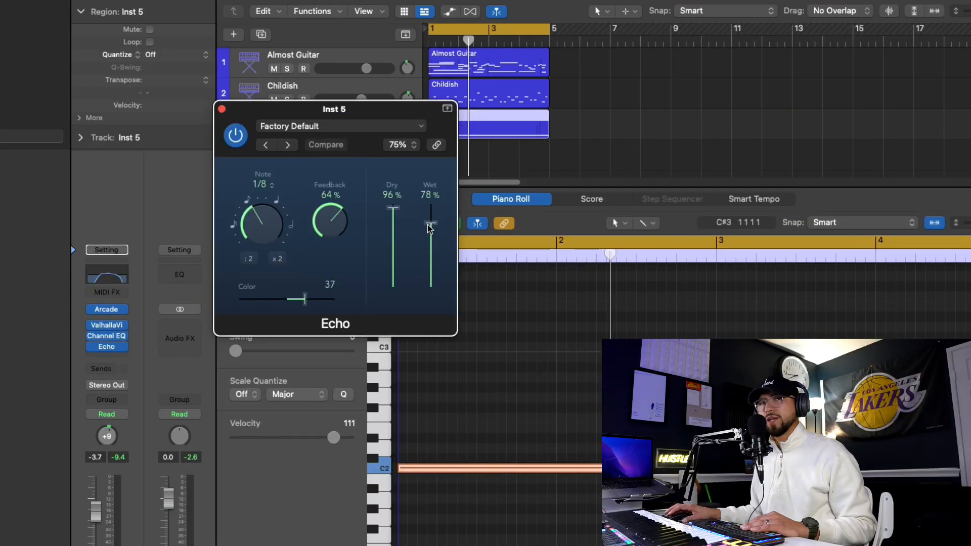
Lower the wet level of Inst 5's Echo to near its minimum while listening to the loop
key(space)
drag(428, 228, 432, 282)
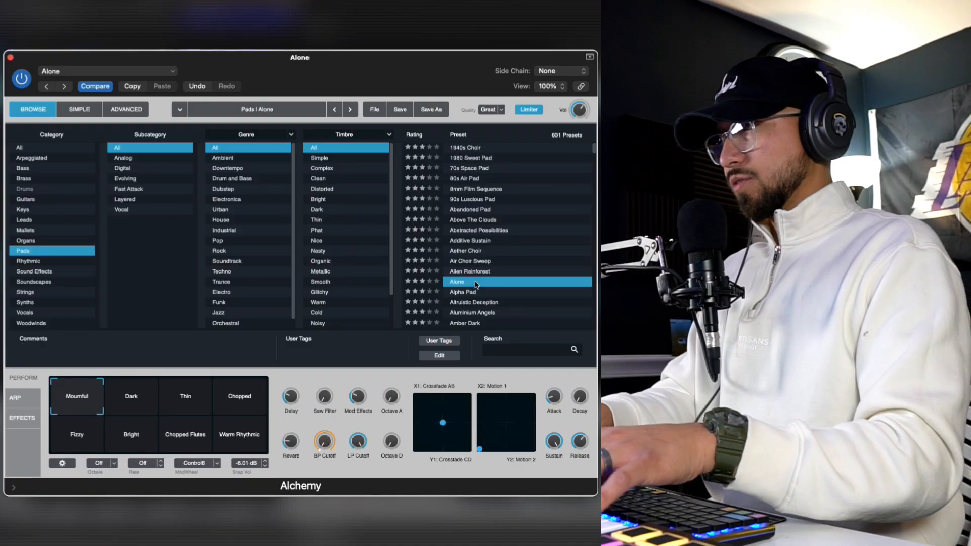
Select the Dark variation of the Alone pad and lower the high cut in its Channel EQ
click(137, 398)
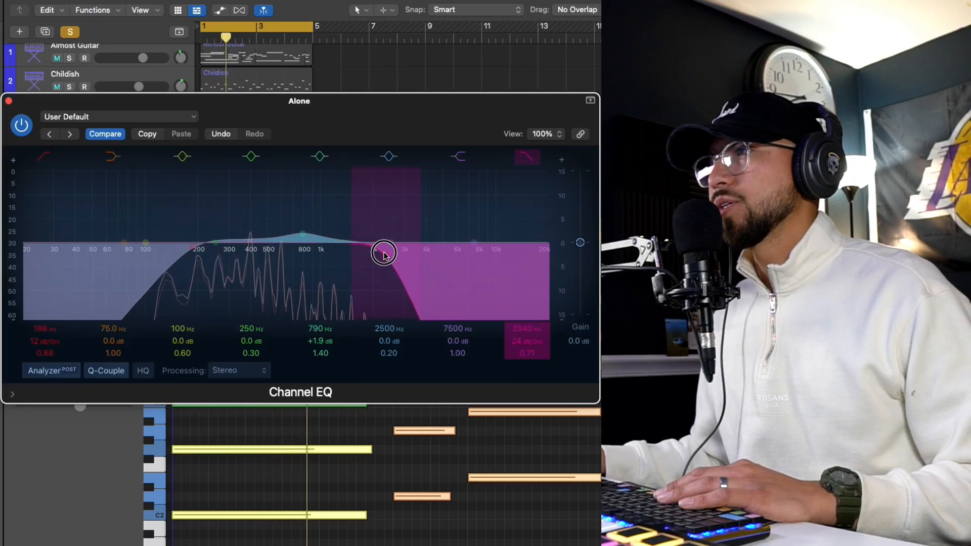
drag(383, 254, 259, 255)
drag(323, 253, 316, 258)
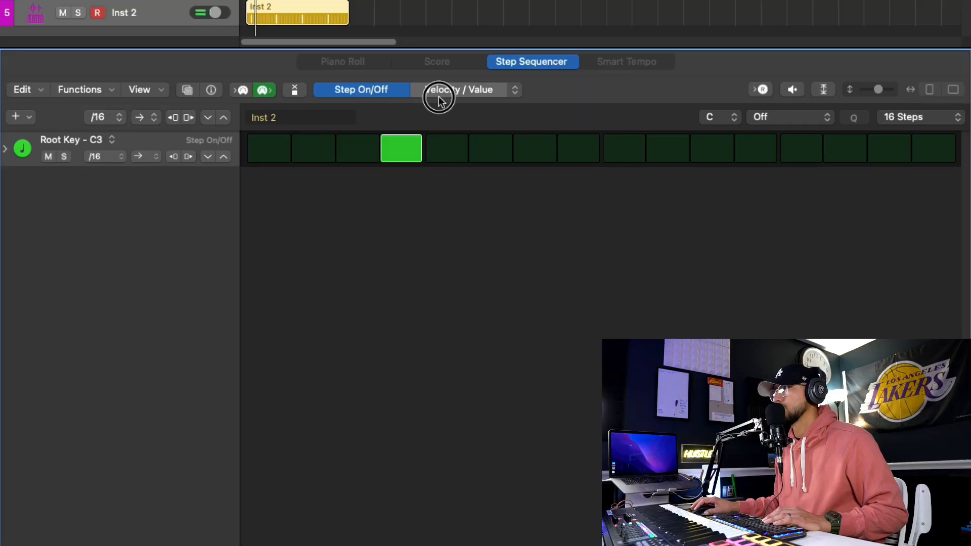
Set the velocity of step 4 in the Inst 2 pattern to about 100 and return to step on/off editing
click(435, 94)
drag(407, 142, 410, 147)
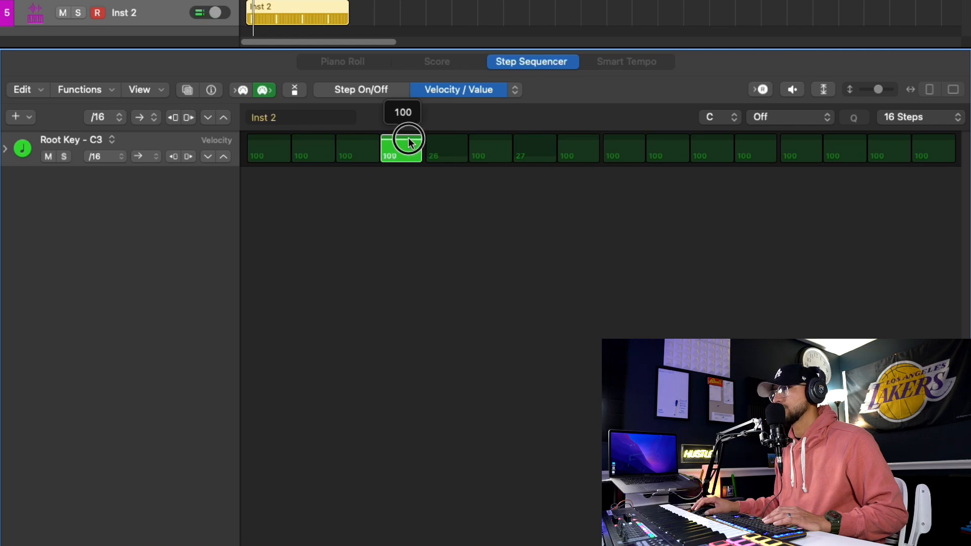
click(369, 94)
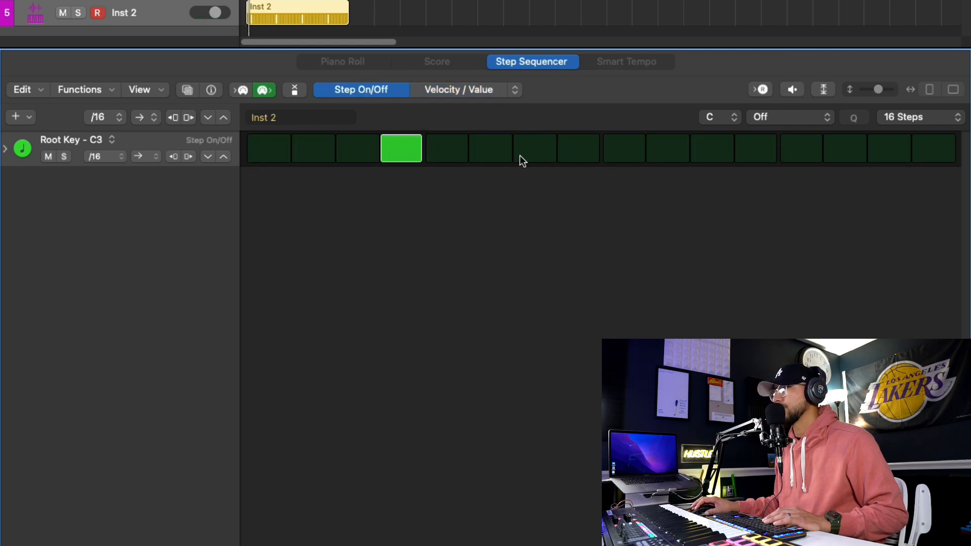
Activate step 7 in the Inst 2 pattern and set its velocity to about 50
click(536, 152)
click(473, 94)
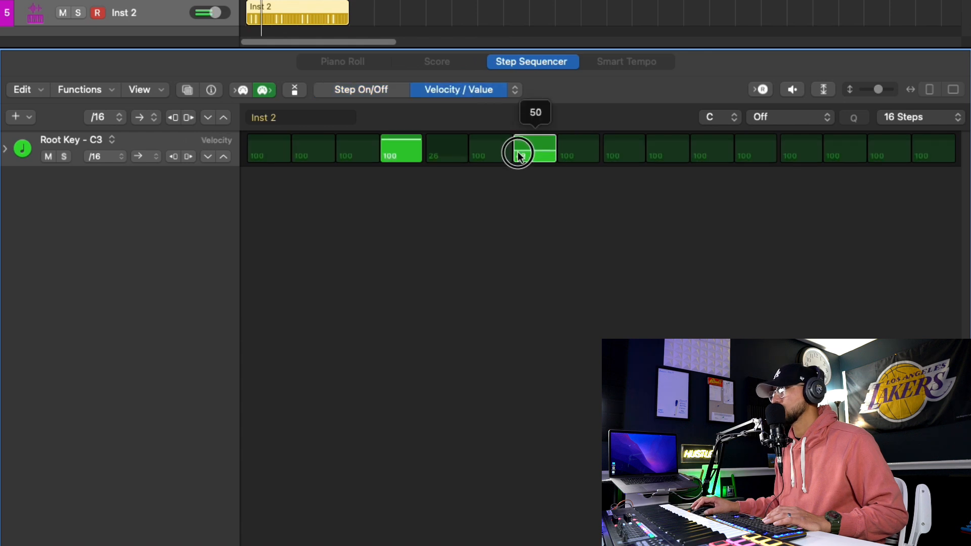
drag(519, 156, 531, 153)
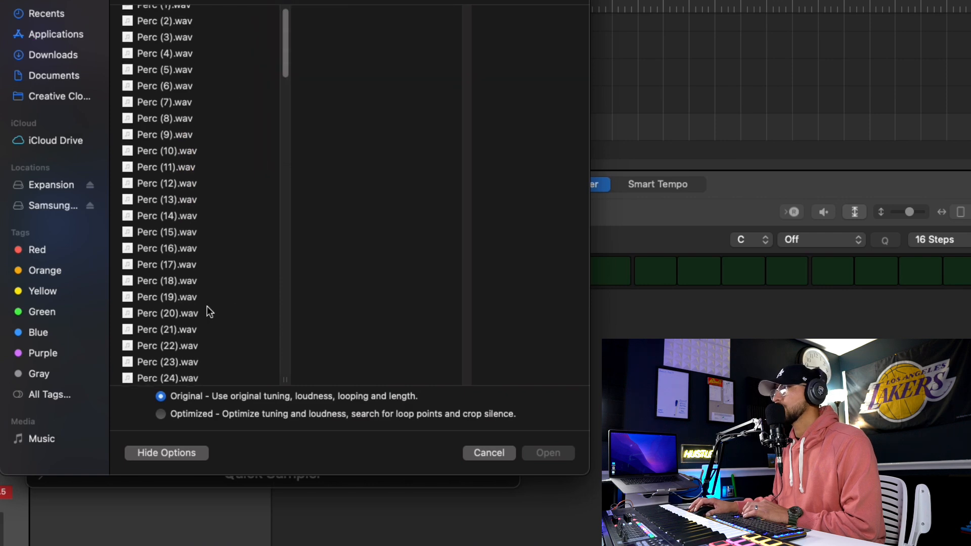
Audition the percussion samples and load Perc (68).wav into Quick Sampler with its original settings
click(204, 328)
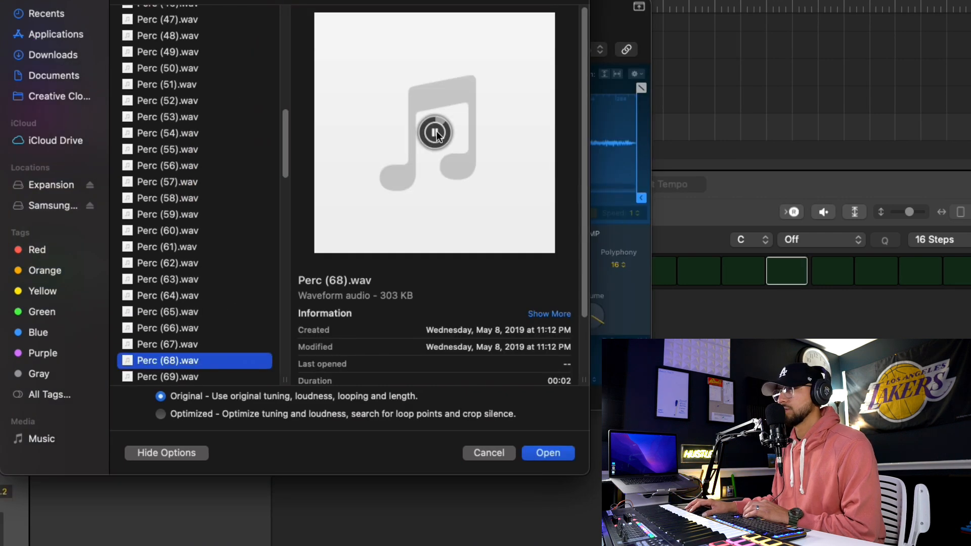
click(548, 452)
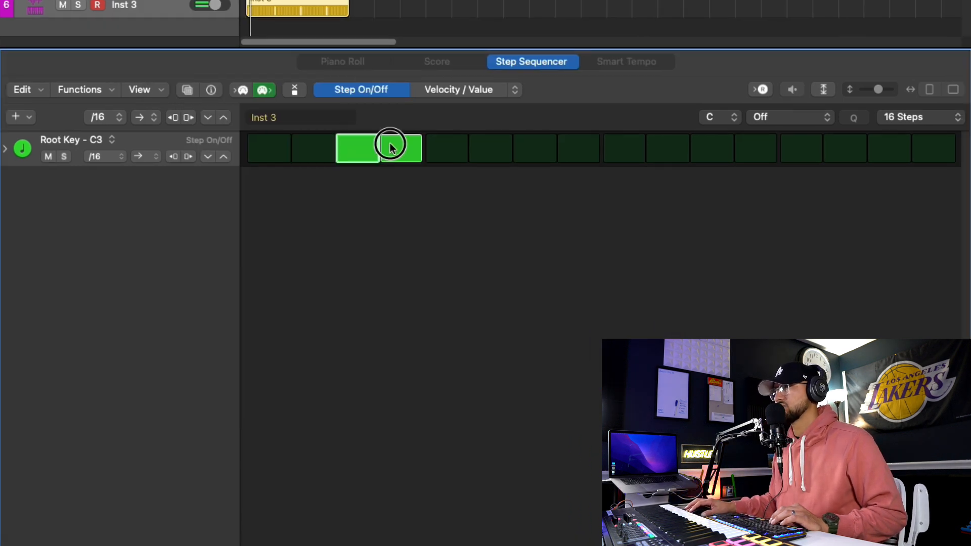
Try step 2 in place of step 3 in the Inst 3 pattern, and restore step 3
click(358, 148)
click(320, 147)
click(320, 147)
click(357, 147)
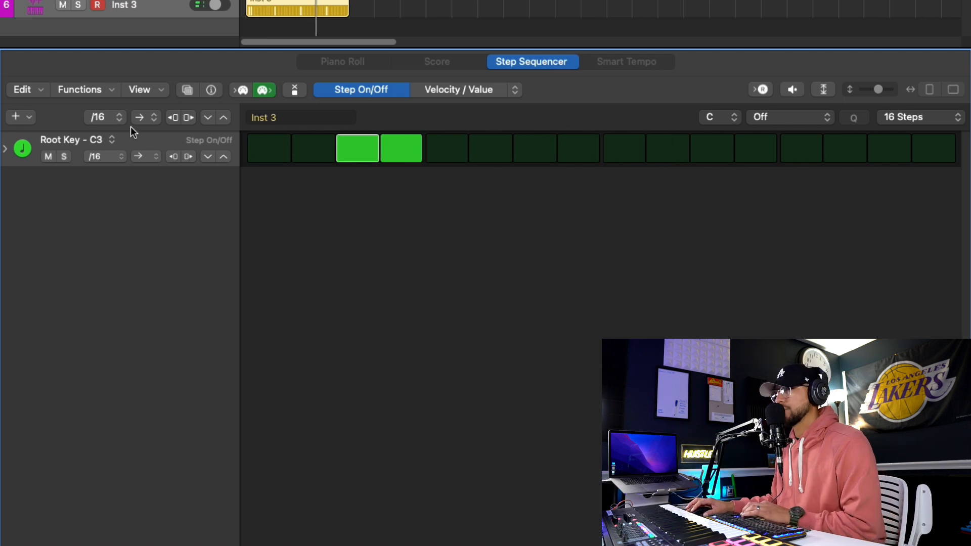
Set the Inst 3 pattern length to 24 steps and play it back
click(905, 118)
click(901, 133)
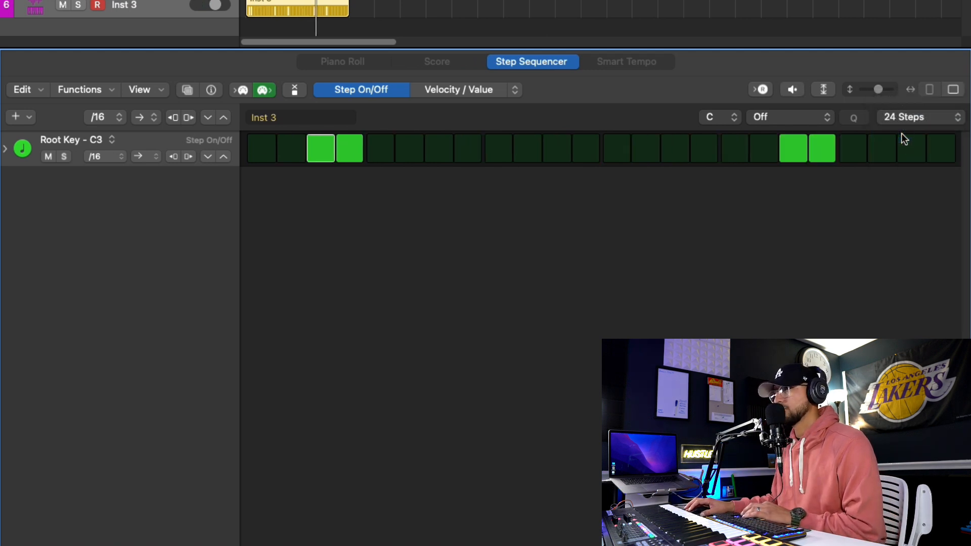
key(space)
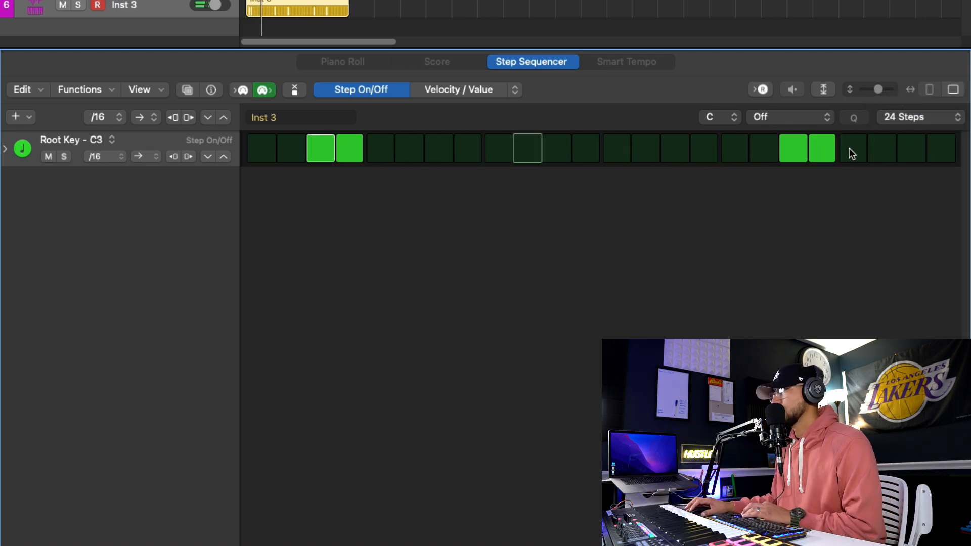
Clear steps 19 and 20 of the Inst 3 pattern and extend its length to 32 steps
drag(809, 158, 793, 152)
click(906, 118)
click(891, 134)
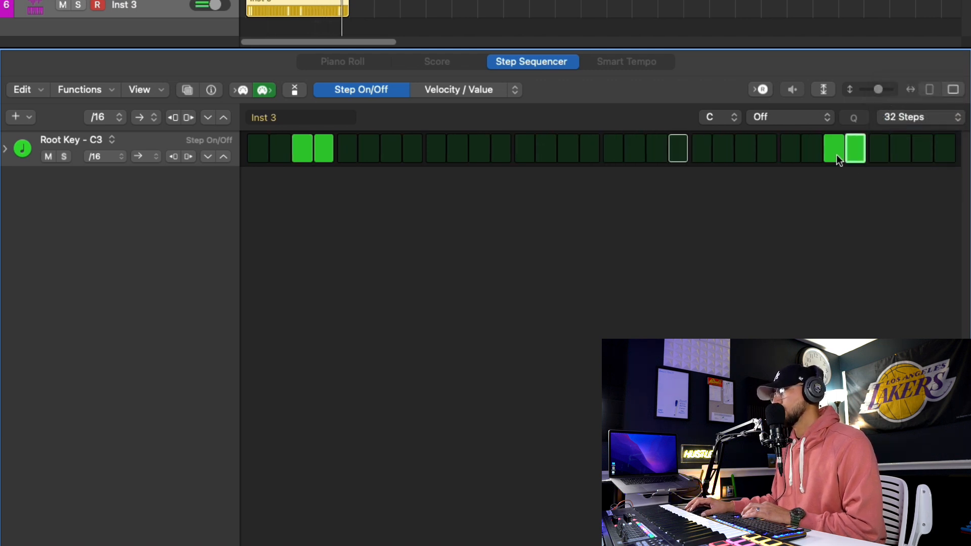
Turn off step 4 of the Inst 3 pattern and lower the velocities of steps 3, 27 and 28, with step 3 at about 65
click(307, 154)
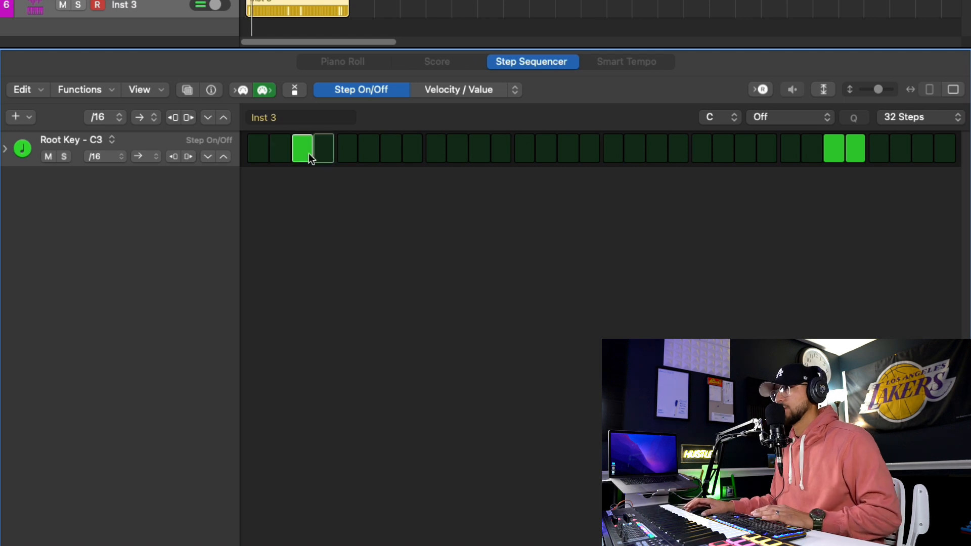
click(458, 90)
drag(308, 149, 309, 148)
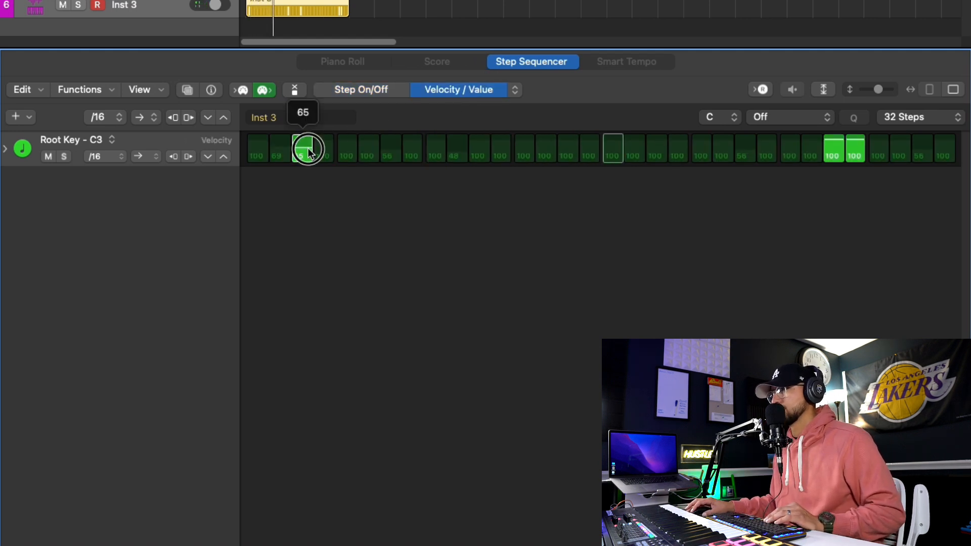
drag(855, 141, 834, 147)
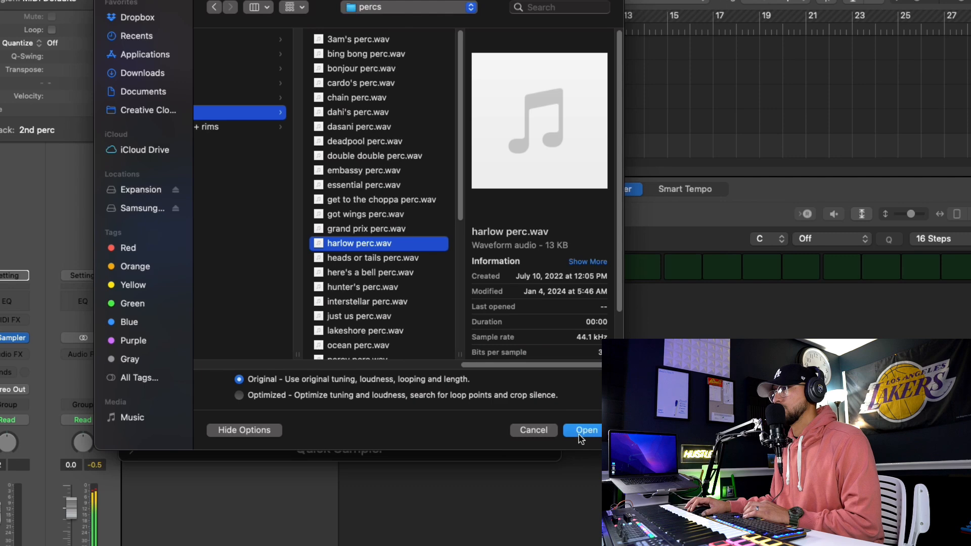
Load harlow perc.wav into the 2nd perc track's sampler and set its pattern length to 32 steps
click(582, 430)
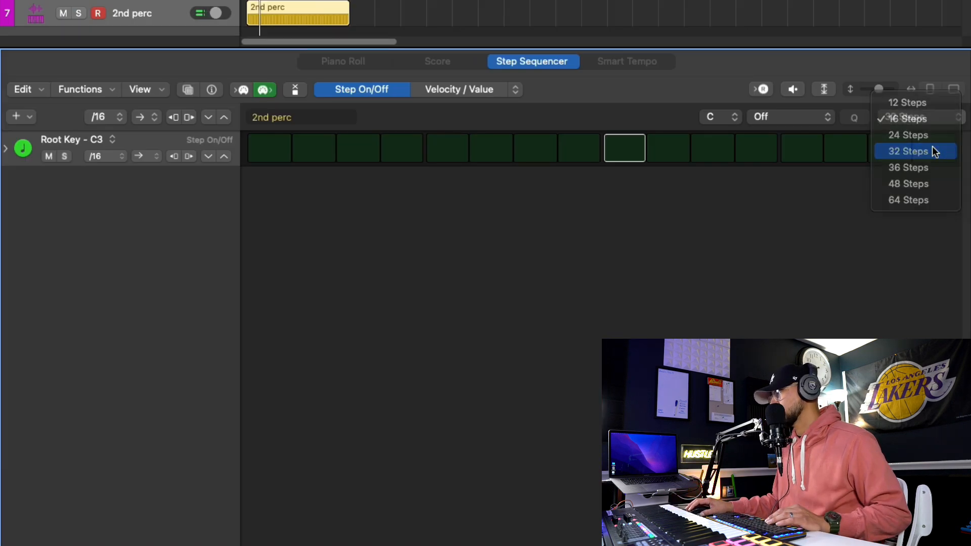
click(921, 152)
Place two consecutive hits on steps 11 and 12 of the 2nd perc pattern
drag(525, 152, 540, 154)
key(space)
key(super+z)
click(501, 153)
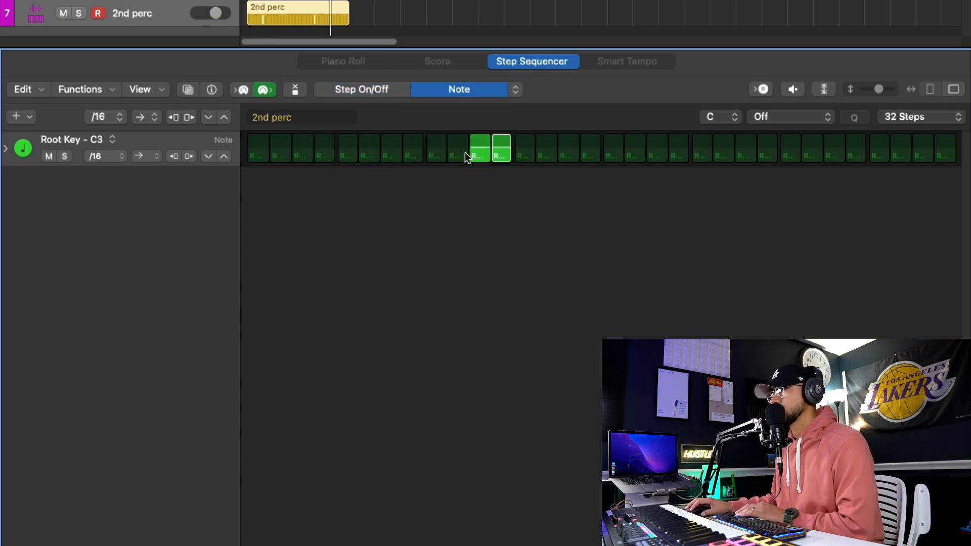
Lower the note pitches of steps 11 and 12 in the 2nd perc pattern, bringing step 12 to about A#2
drag(475, 150, 498, 152)
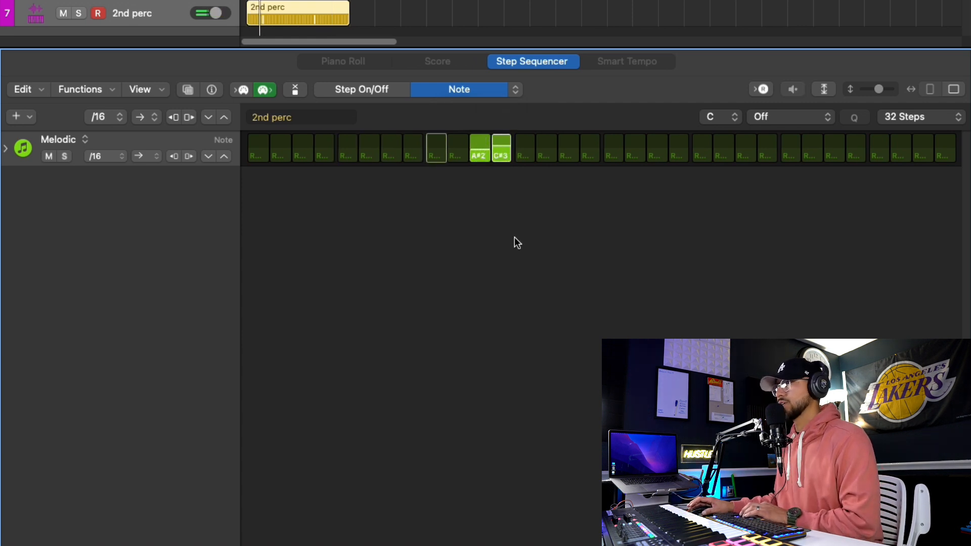
drag(499, 153, 506, 155)
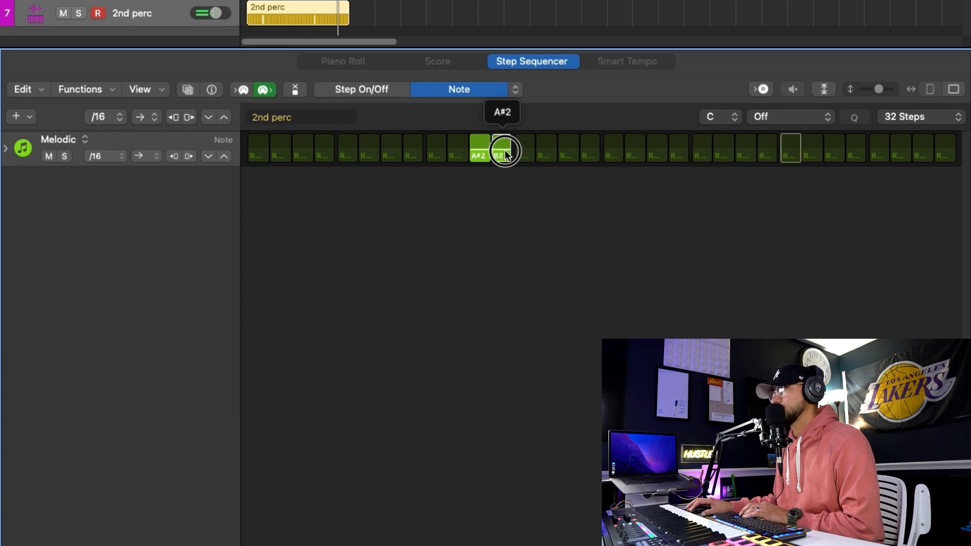
mouse_move(475, 142)
mouse_down()
mouse_move(494, 145)
mouse_move(477, 148)
mouse_up()
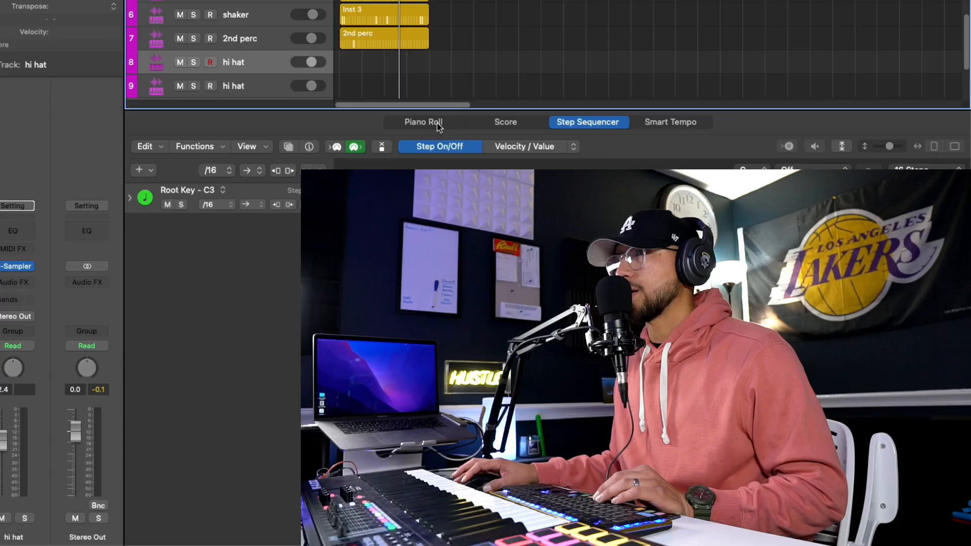
Record a first take of hits on the upper hi hat track
click(356, 63)
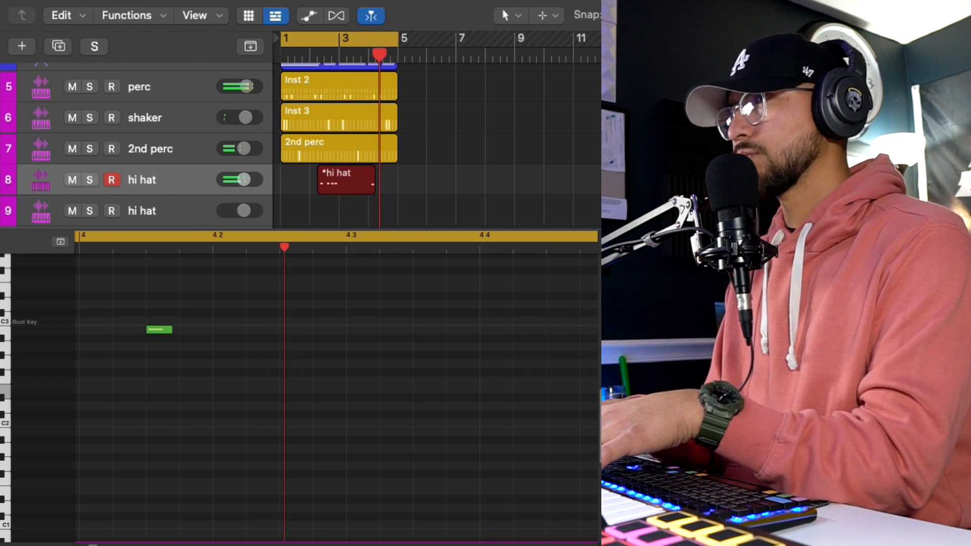
key(space)
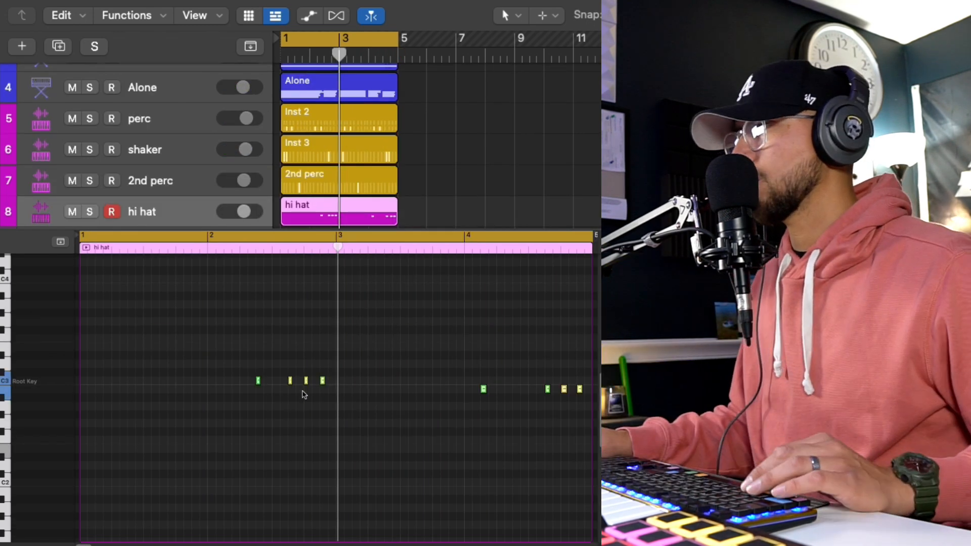
Transpose the recorded hi hat notes down, audition them, and delete the hi hat region
drag(258, 381, 257, 399)
key(shift+space)
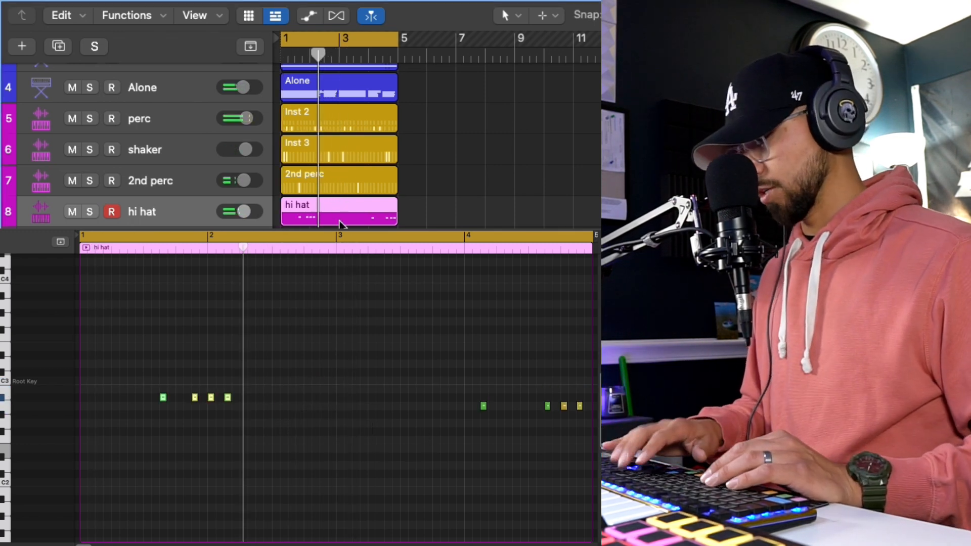
key(Delete)
Record a new hi hat take with two groups of four hits across the four-bar loop
key(r)
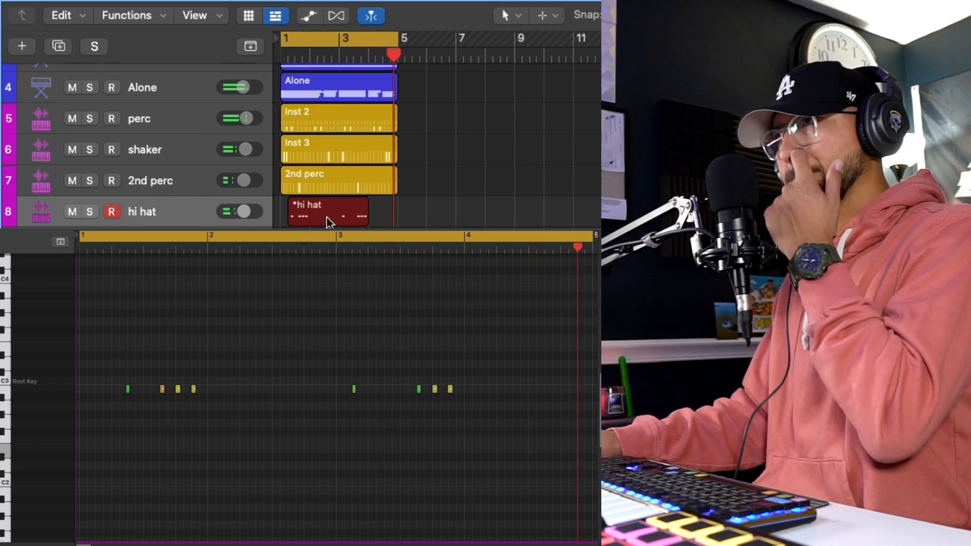
key(space)
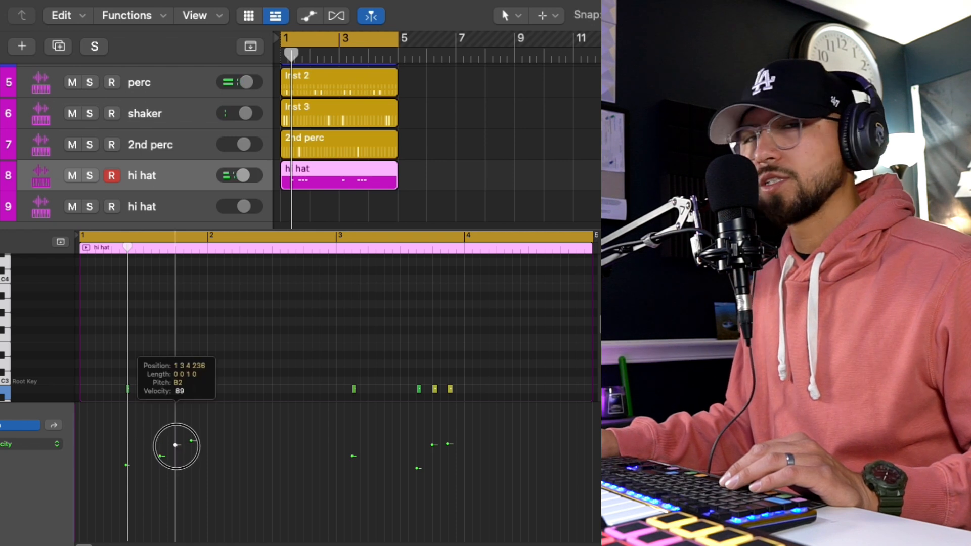
Lower and vary the velocities of the hi hat notes in both groups, checking them against the loop
mouse_move(193, 441)
mouse_down()
mouse_move(192, 472)
mouse_move(177, 464)
mouse_up()
mouse_move(449, 444)
mouse_down()
mouse_move(444, 481)
mouse_move(432, 457)
mouse_move(417, 474)
mouse_up()
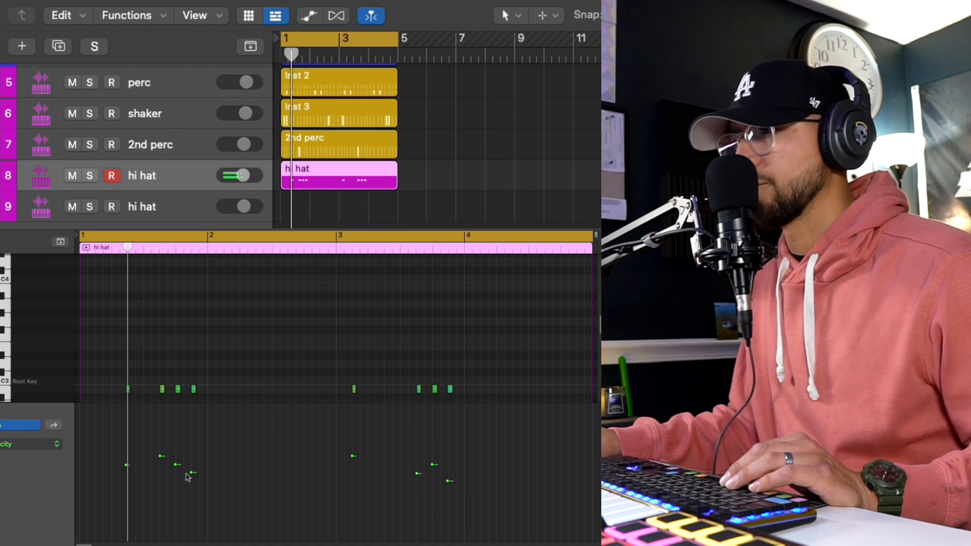
drag(163, 458, 162, 466)
key(space)
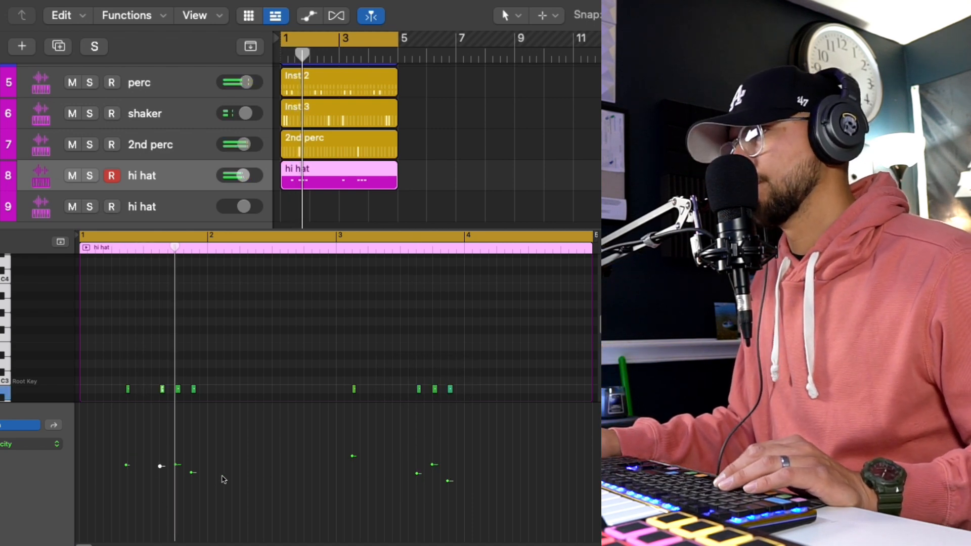
mouse_move(433, 464)
mouse_down()
mouse_move(432, 485)
mouse_move(448, 491)
mouse_up()
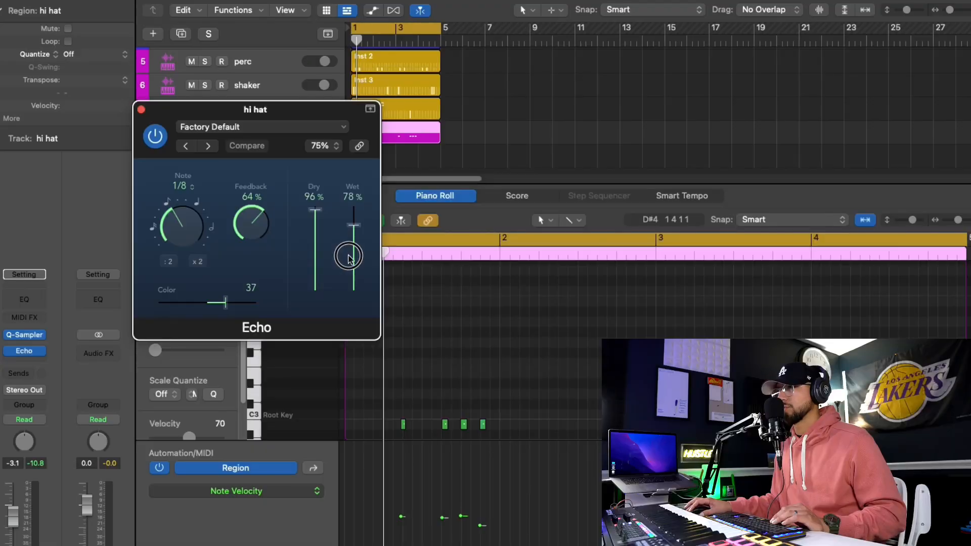
Lower the hi hat Echo's wet level and reduce the velocities of the hi hat notes in both groups
drag(353, 238, 352, 284)
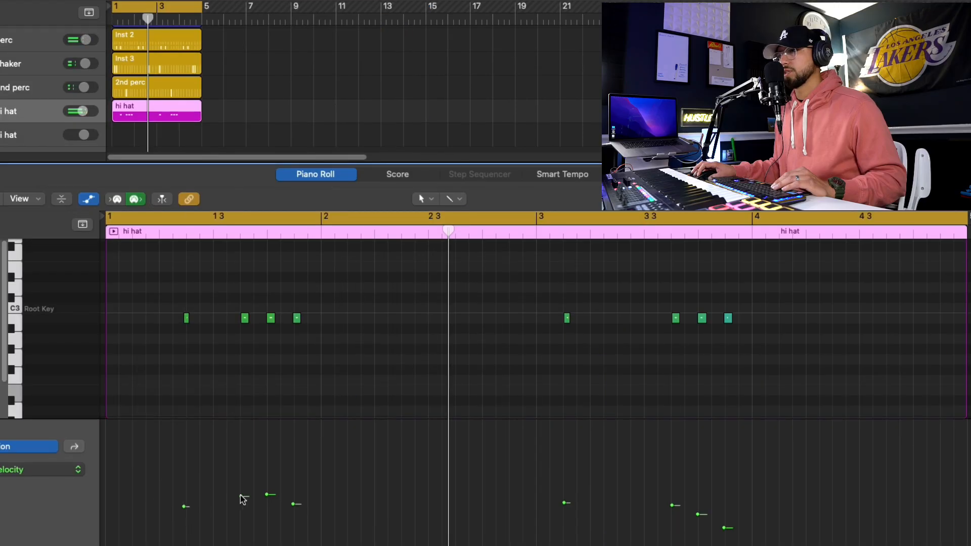
mouse_move(240, 497)
mouse_down()
mouse_move(241, 508)
mouse_move(268, 512)
mouse_move(293, 533)
mouse_up()
drag(565, 503, 565, 522)
drag(673, 506, 672, 523)
drag(698, 515, 699, 524)
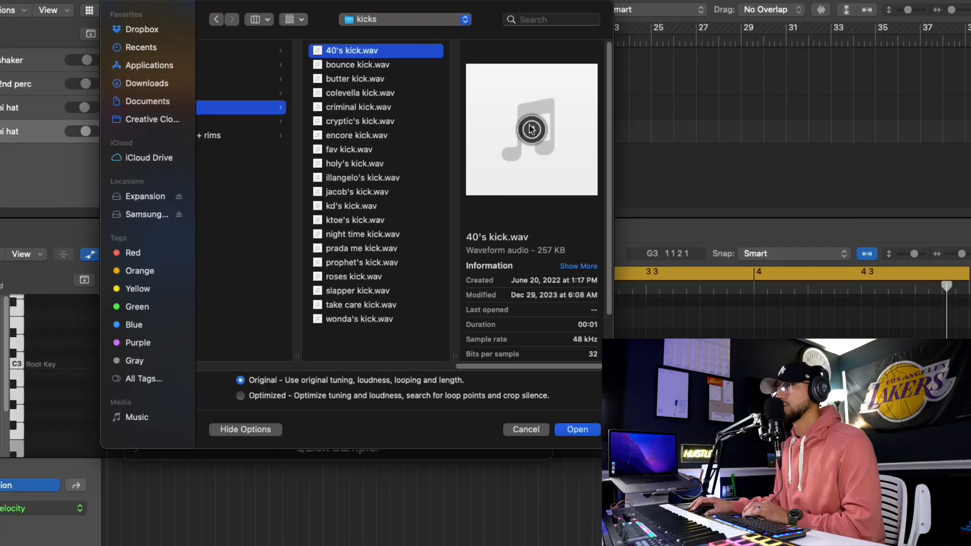
Load 40's kick.wav into the sampler on the new track and set its step pattern to 32 steps
click(576, 429)
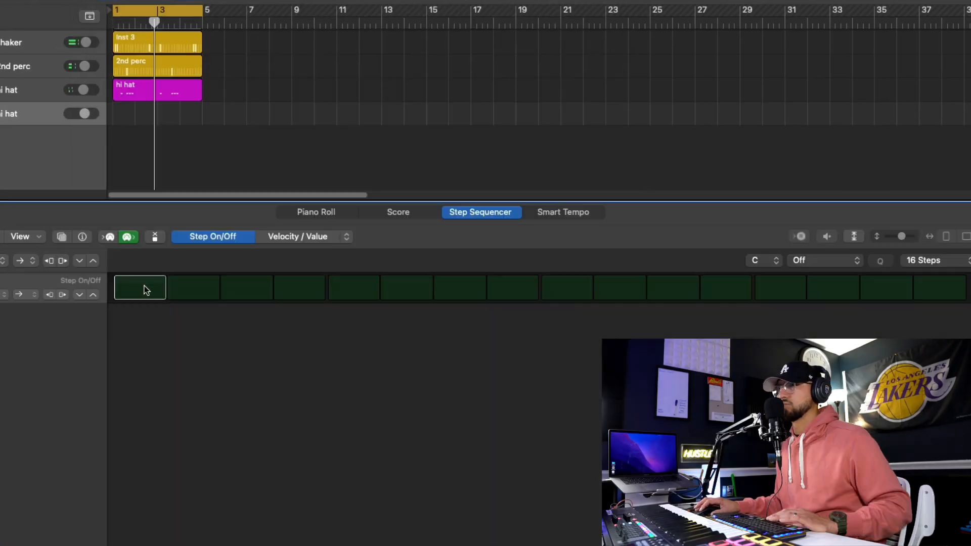
click(923, 261)
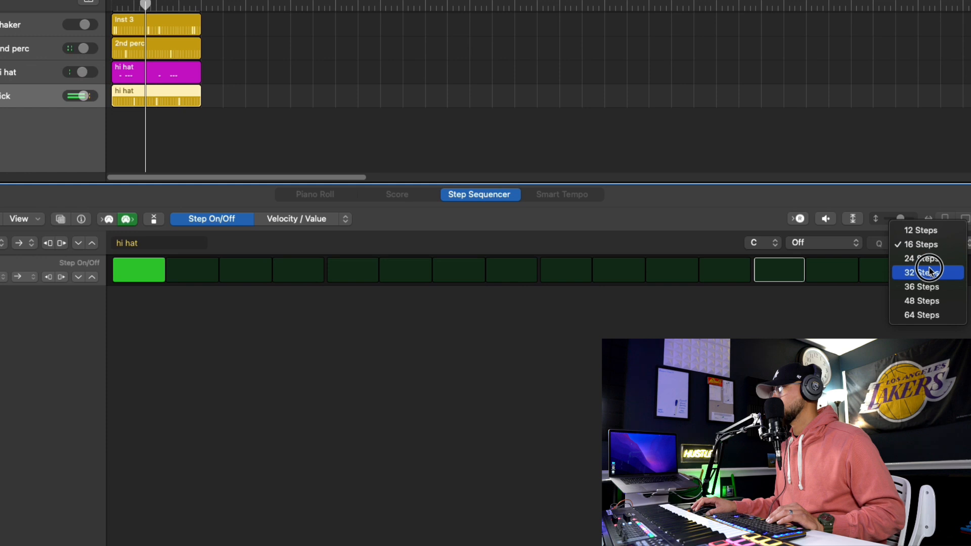
click(929, 271)
Try kick hits around steps 23 to 25 of the pattern and settle on hits at steps 17 and 27
click(760, 270)
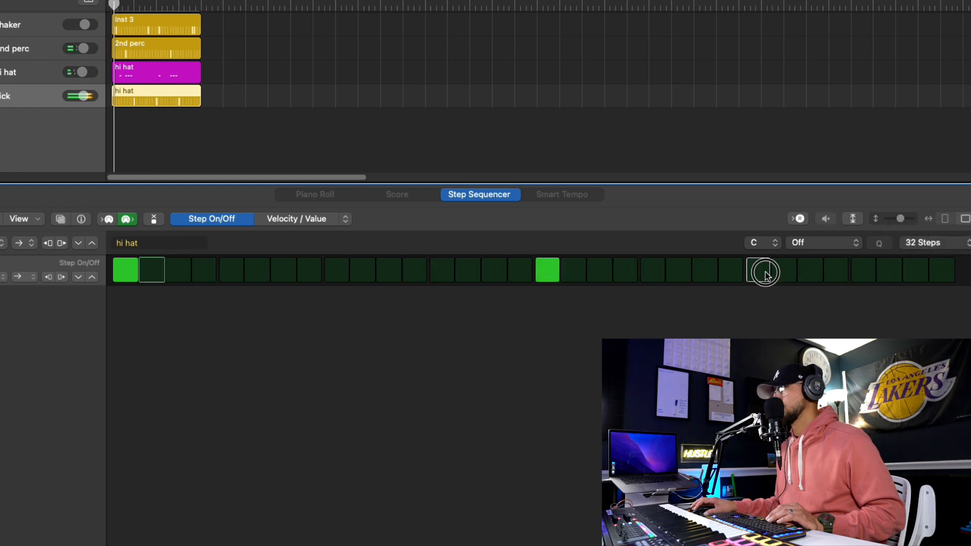
click(733, 273)
click(705, 273)
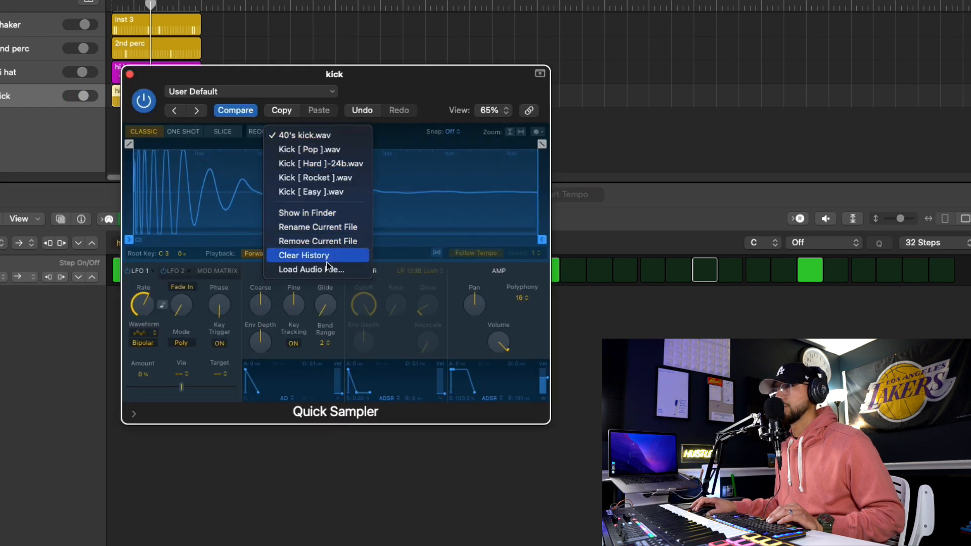
Replace the kick sample in Quick Sampler with colevella kick.wav
click(314, 268)
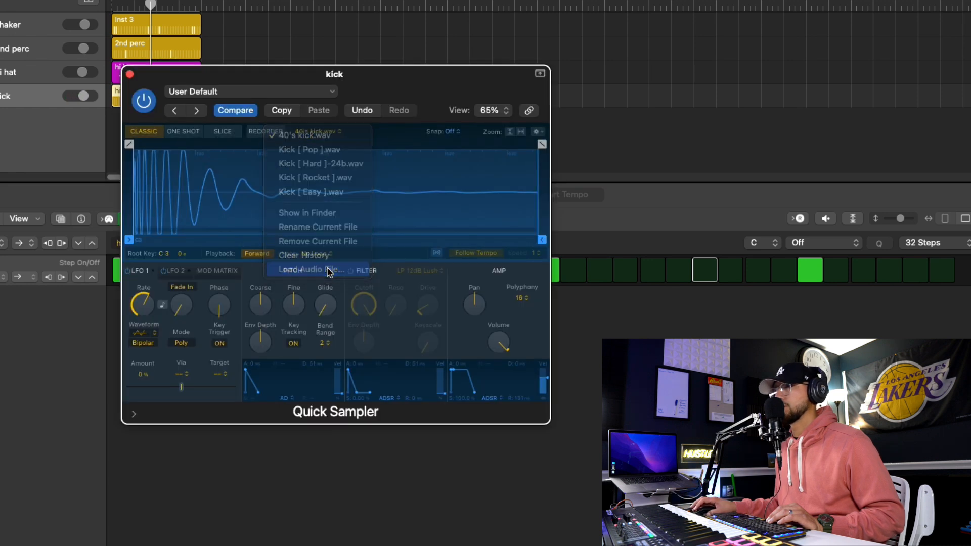
click(476, 116)
click(575, 393)
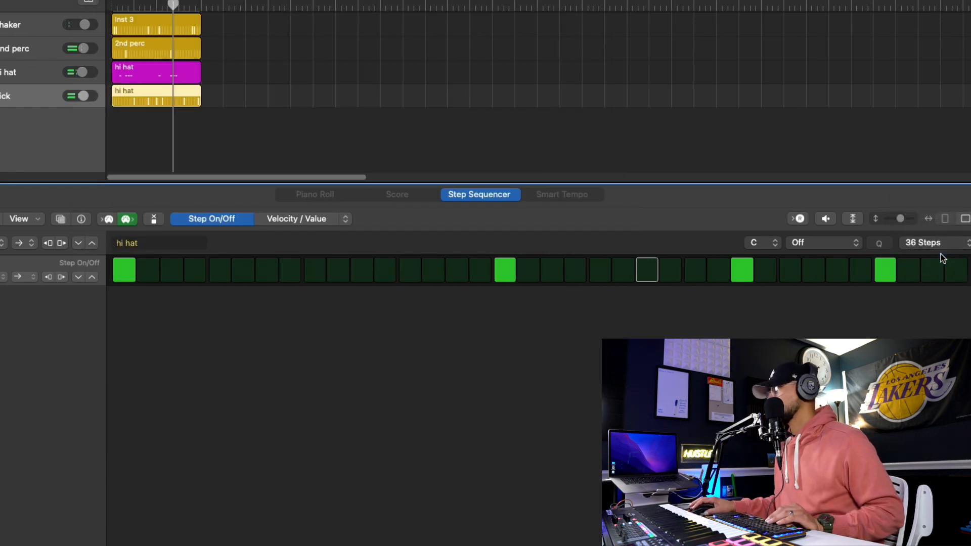
Extend the kick pattern to 48 and finally 64 steps
click(933, 244)
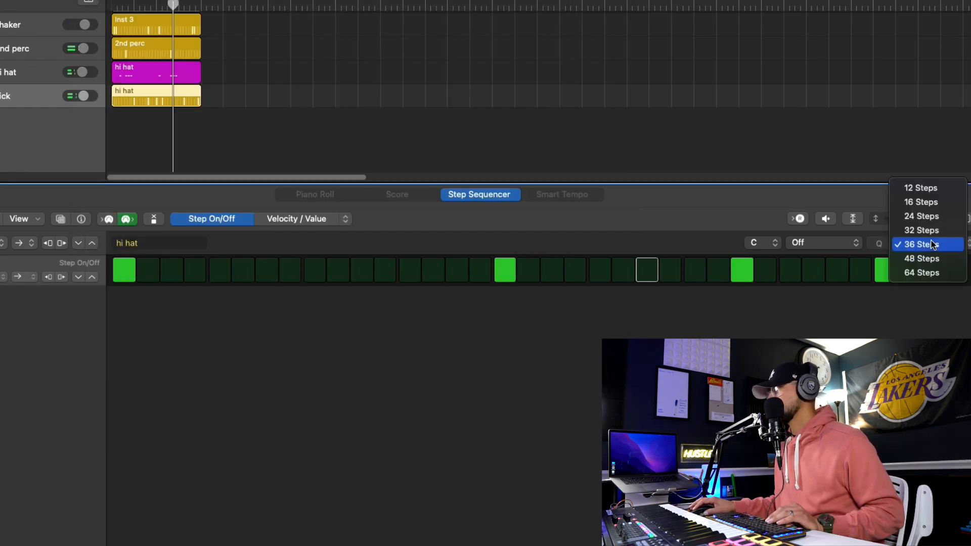
click(933, 259)
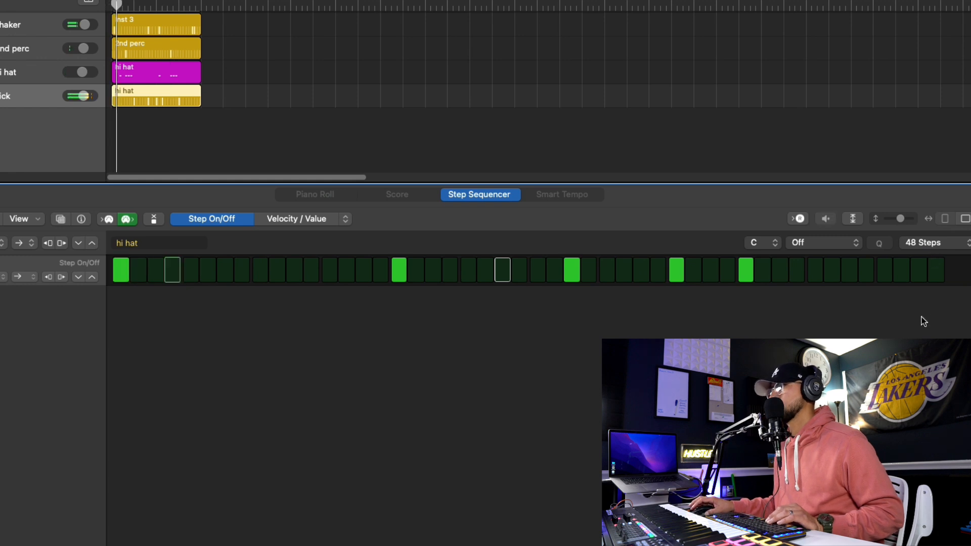
click(923, 246)
click(922, 264)
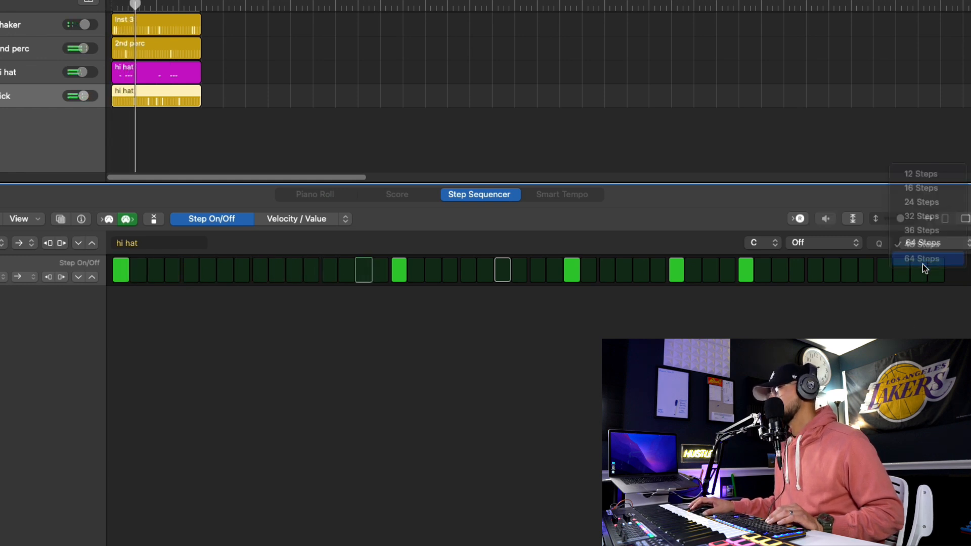
Try extra kick hits in both halves of the 64-step pattern and keep a new one on step 31
click(236, 274)
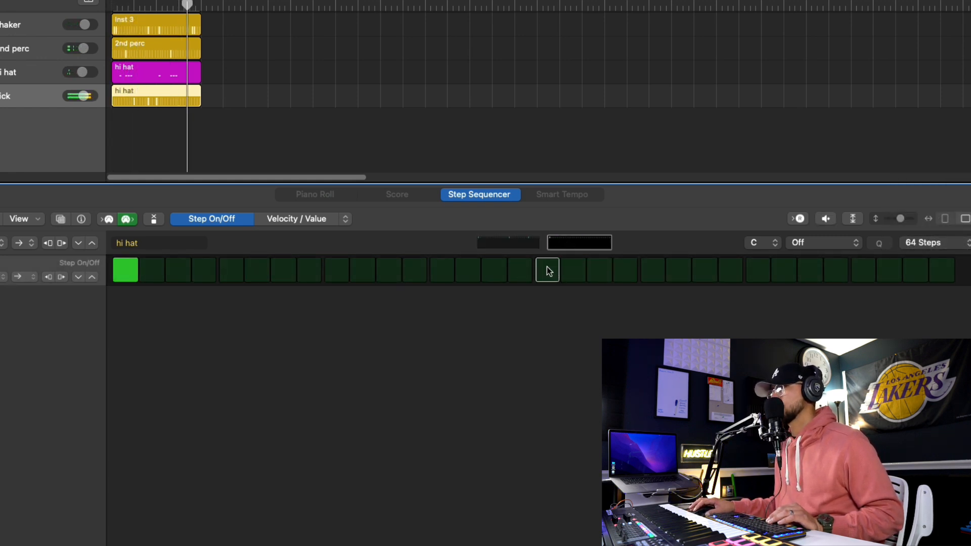
click(547, 271)
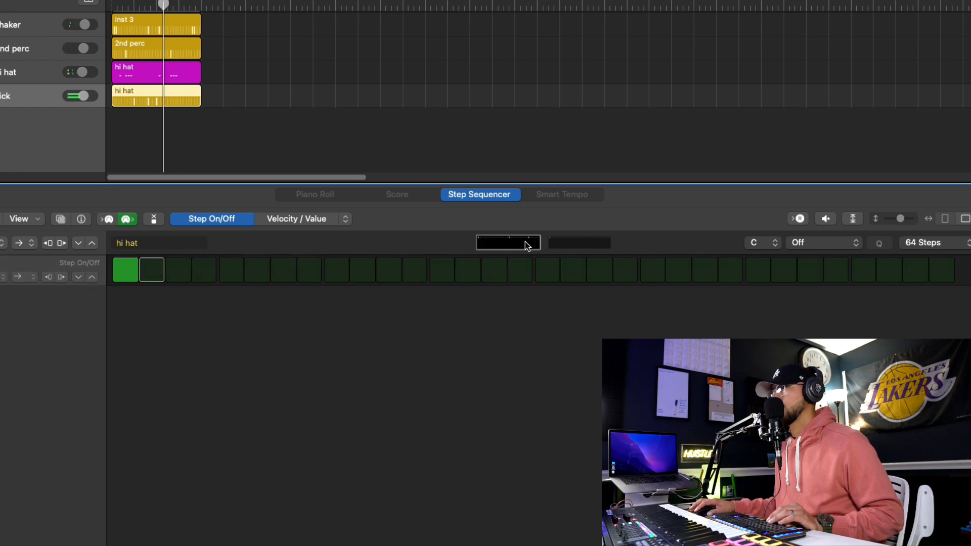
click(809, 269)
click(941, 270)
click(593, 244)
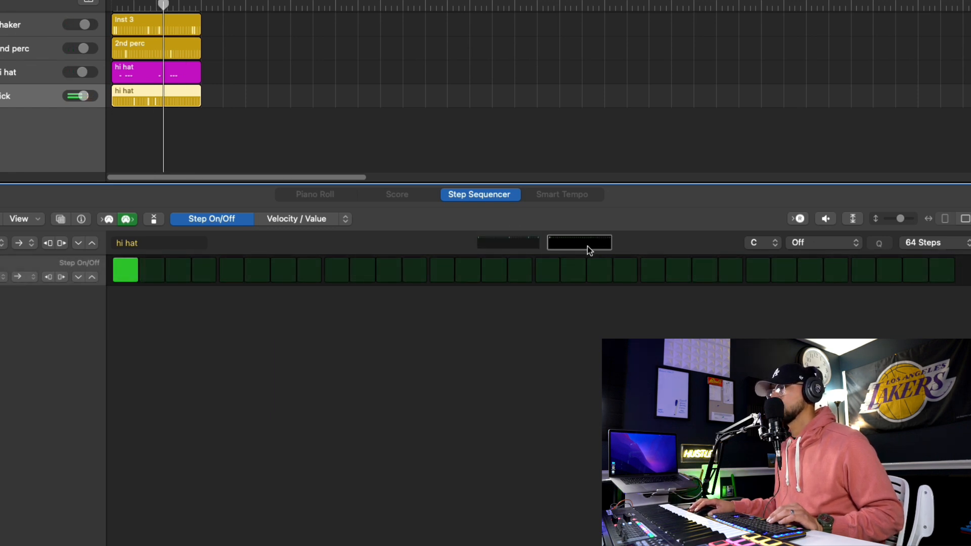
click(530, 246)
click(941, 270)
click(920, 272)
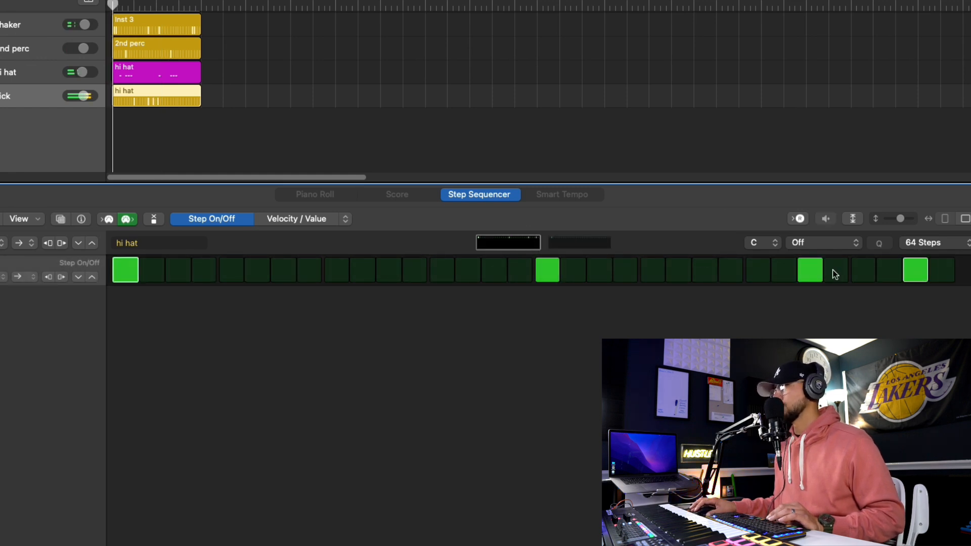
Check both halves of the kick pattern and try the second half's first hit one step later, on step 34
click(578, 245)
click(526, 246)
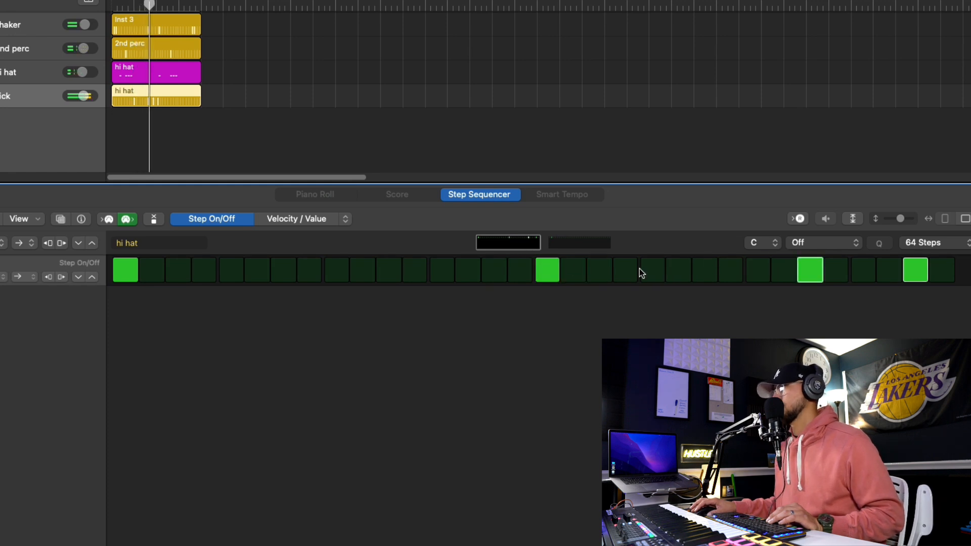
click(552, 244)
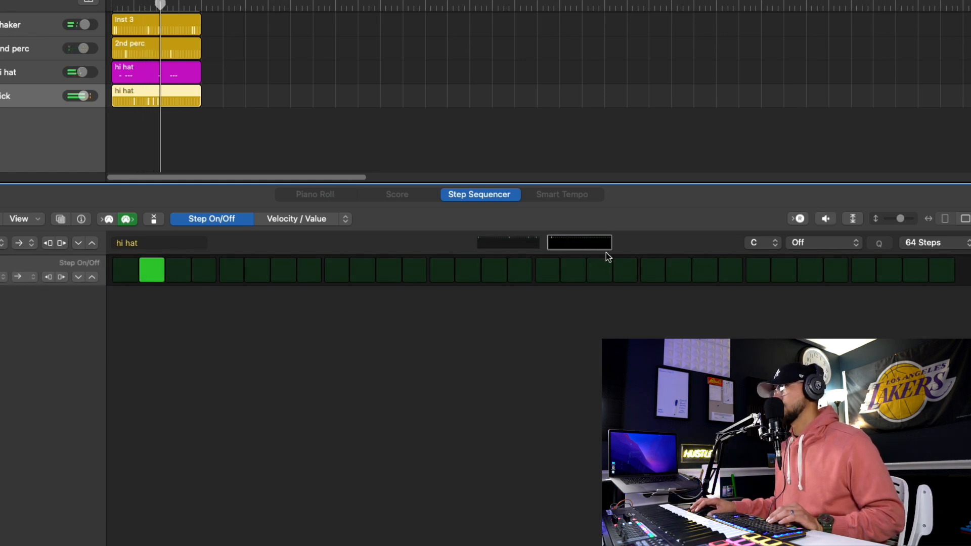
click(515, 245)
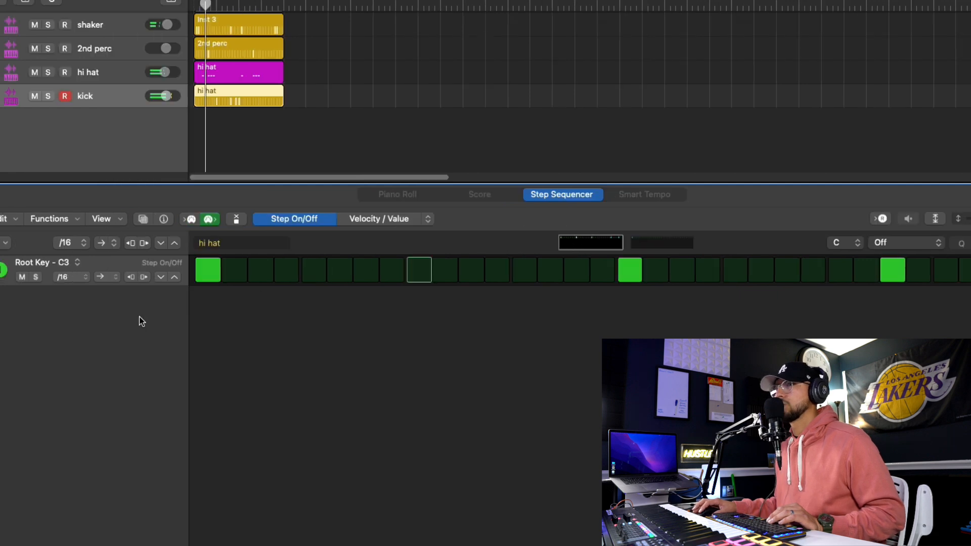
Open the KNOCK effect on the kick channel and raise its Punch amount
click(35, 302)
drag(192, 353, 192, 314)
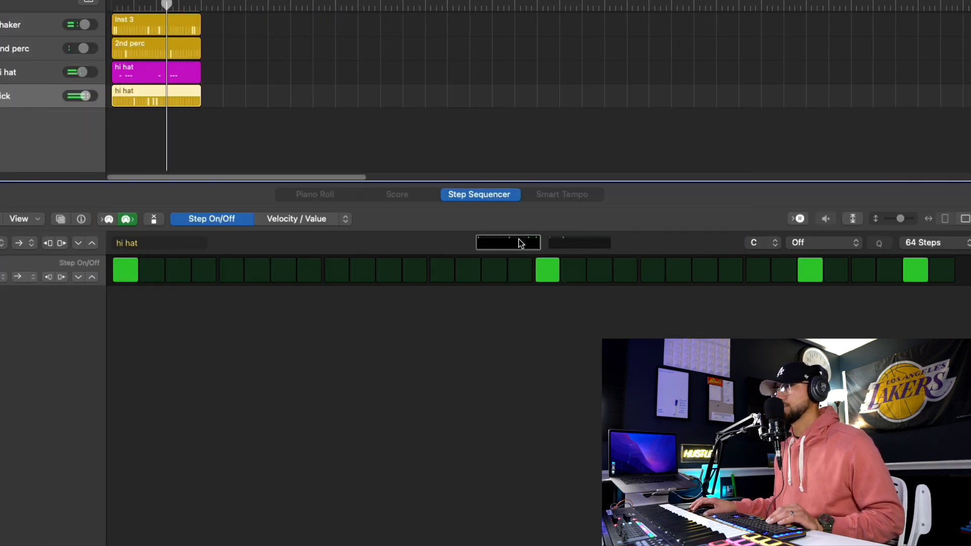
Program kick hits in the second half of the pattern on steps 33, 49, 52, 60 and 62
click(557, 244)
click(547, 270)
click(573, 271)
key(space)
click(573, 271)
click(602, 271)
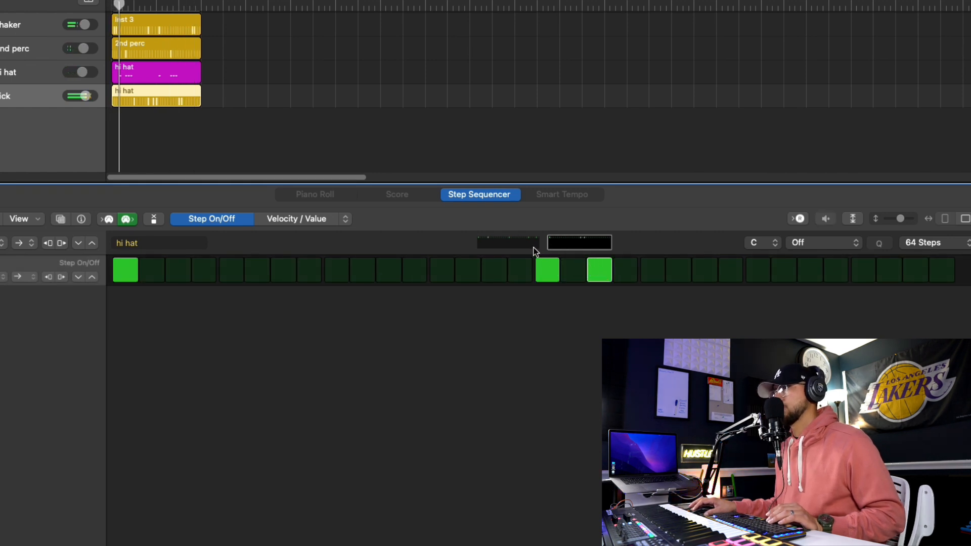
click(529, 247)
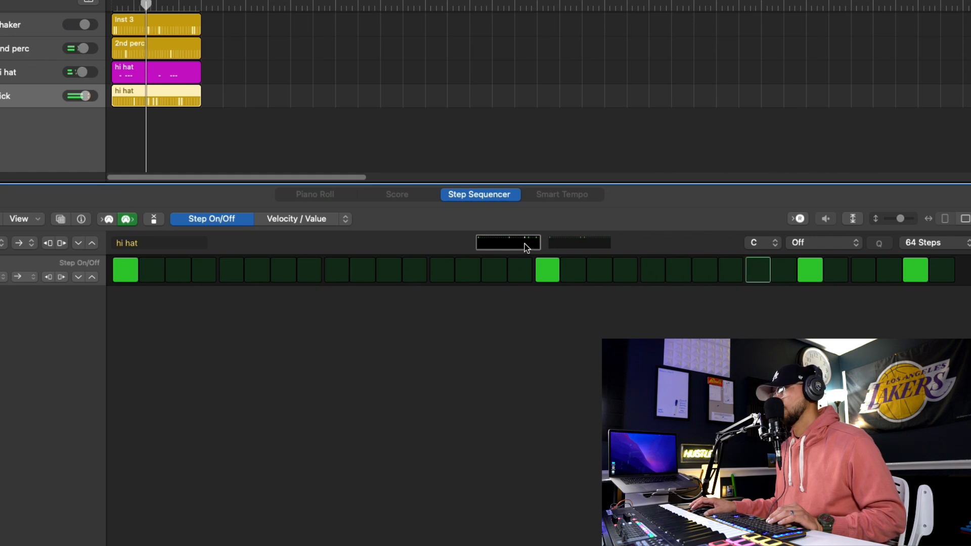
click(560, 244)
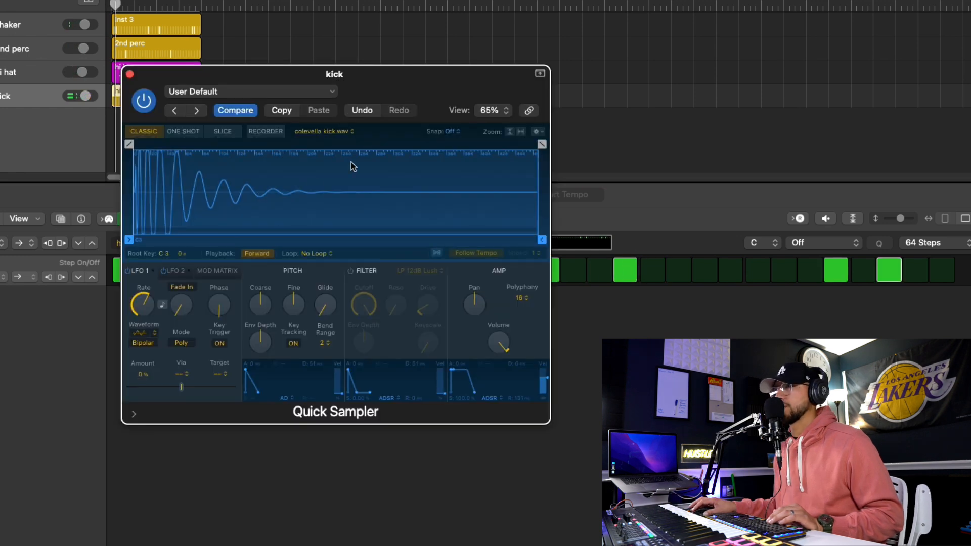
Swap the kick sample for jacob's kick.wav with original tuning and loudness, and close the sampler
click(328, 134)
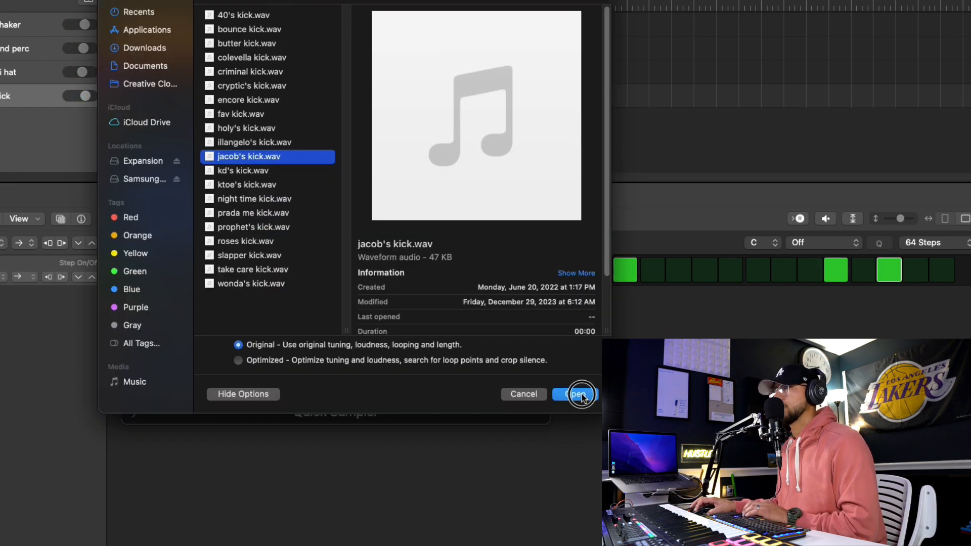
click(580, 395)
click(129, 75)
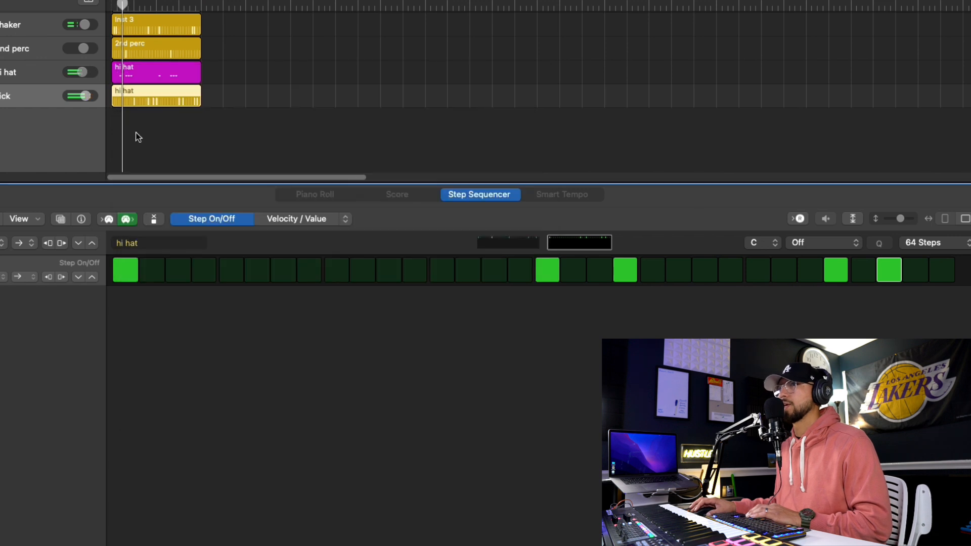
Readjust the Punch amount and bring up the red waveform stage in KNOCK on the kick
click(201, 317)
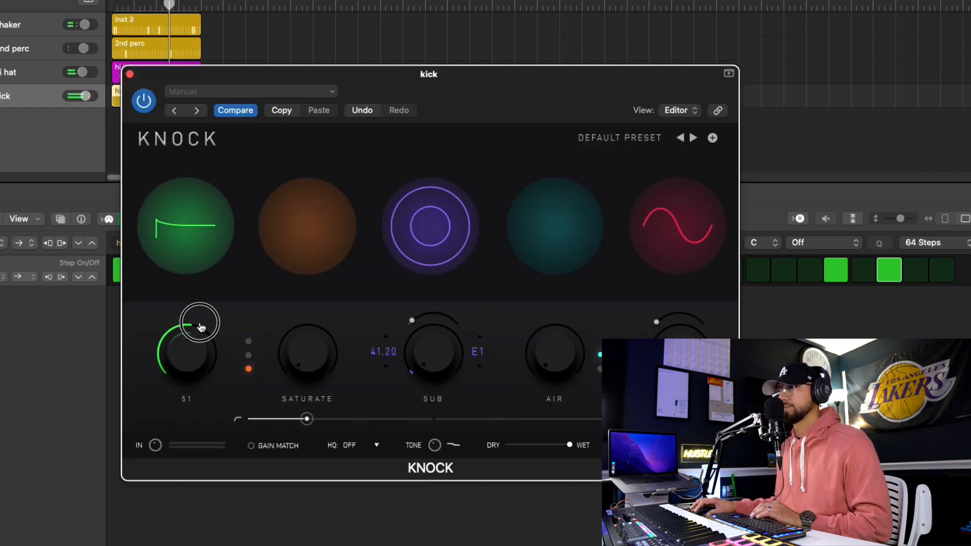
drag(199, 323, 199, 317)
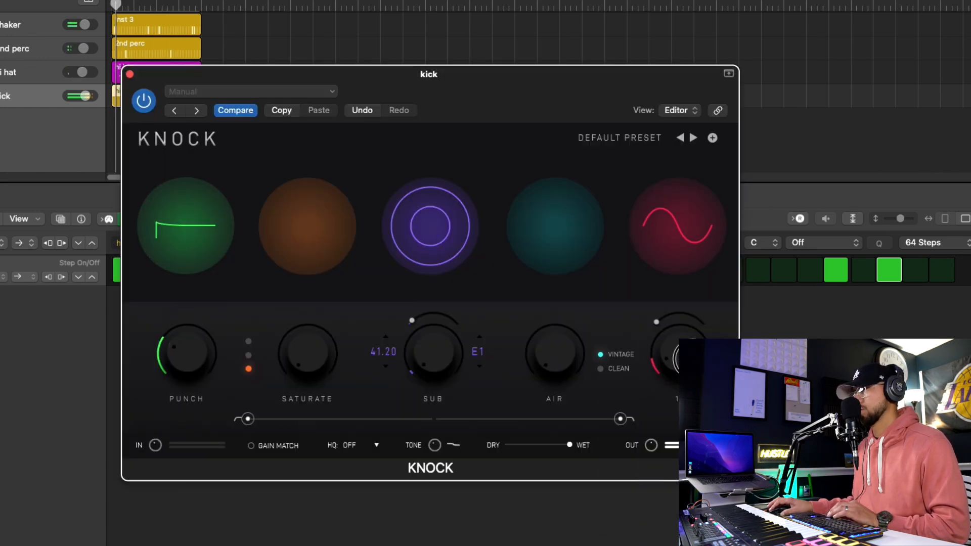
drag(657, 322, 668, 317)
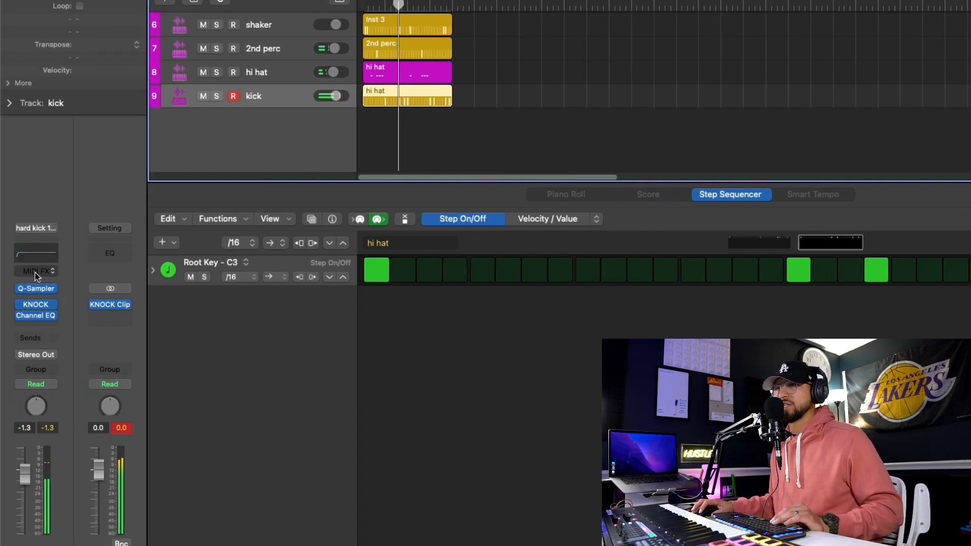
In the kick's Channel EQ, set the low cut to about 29 Hz and boost about 3.6 dB at 66.5 Hz
click(35, 316)
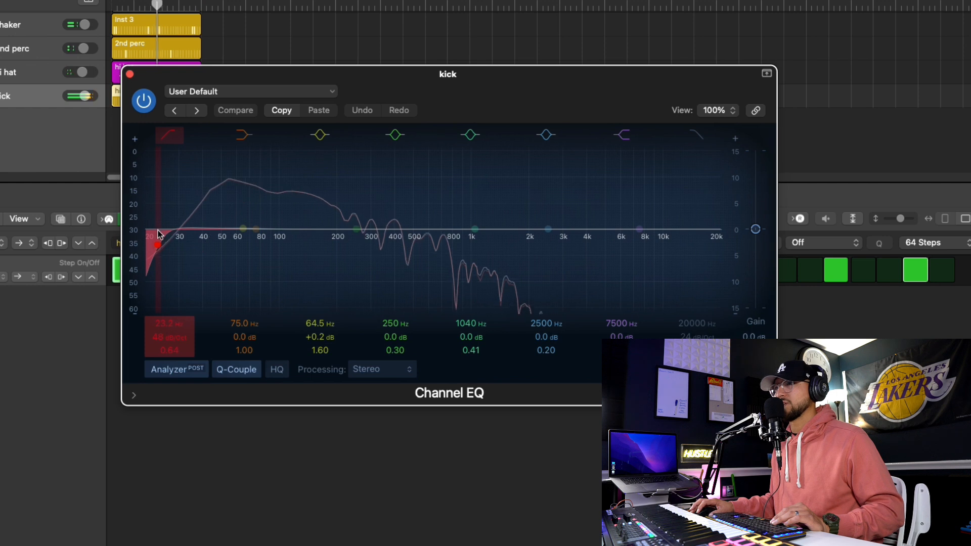
drag(158, 234, 176, 243)
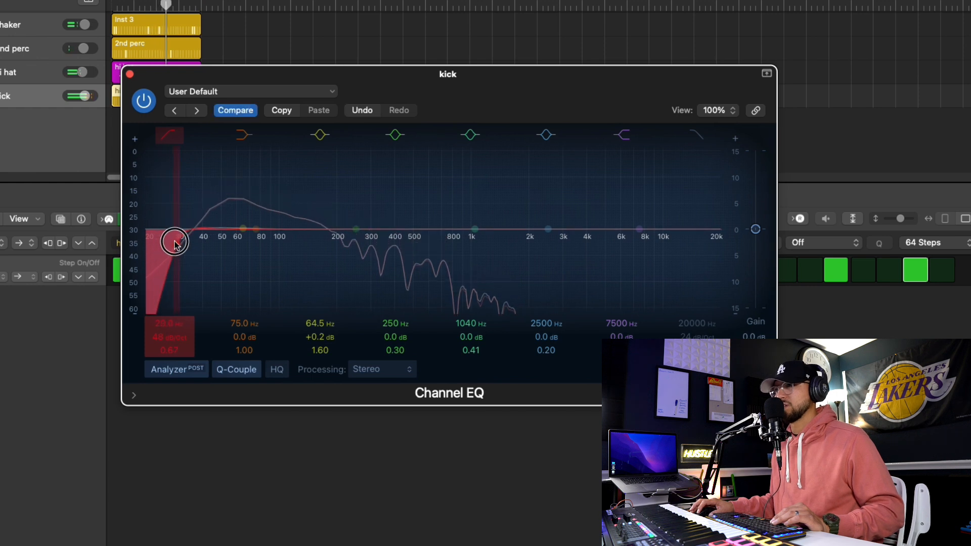
drag(242, 229, 245, 211)
drag(323, 350, 317, 341)
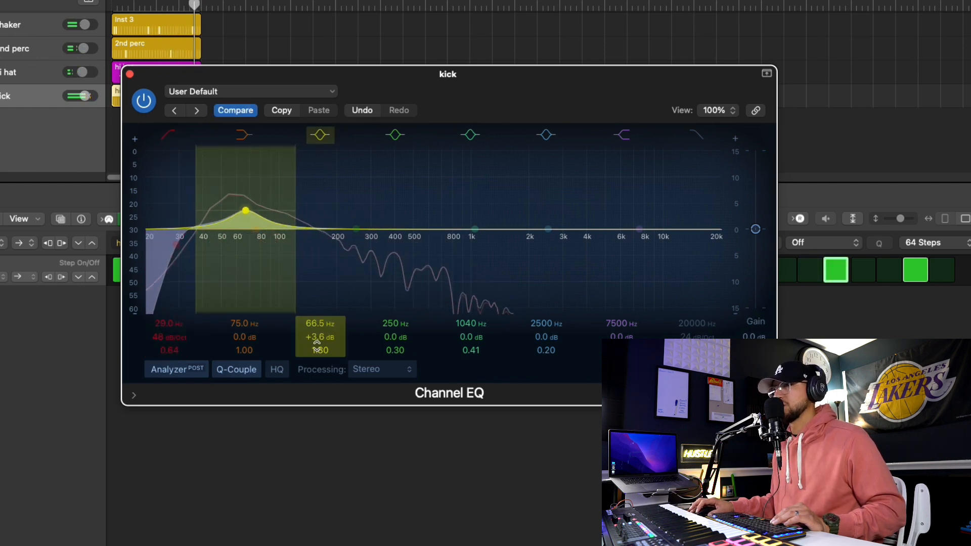
Fine-tune the kick's low-end boost and shift the 250 Hz band lower with a slight boost
drag(242, 214, 239, 206)
drag(355, 229, 336, 223)
click(239, 210)
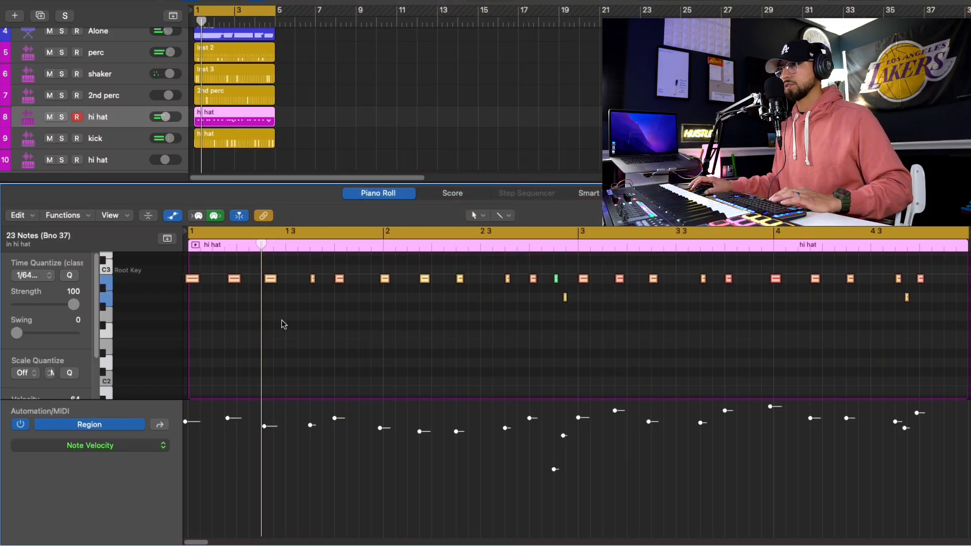
Shift all notes of the new hi hat region slightly later to line up with the grid
drag(380, 278, 387, 280)
drag(194, 283, 227, 285)
key(super+a)
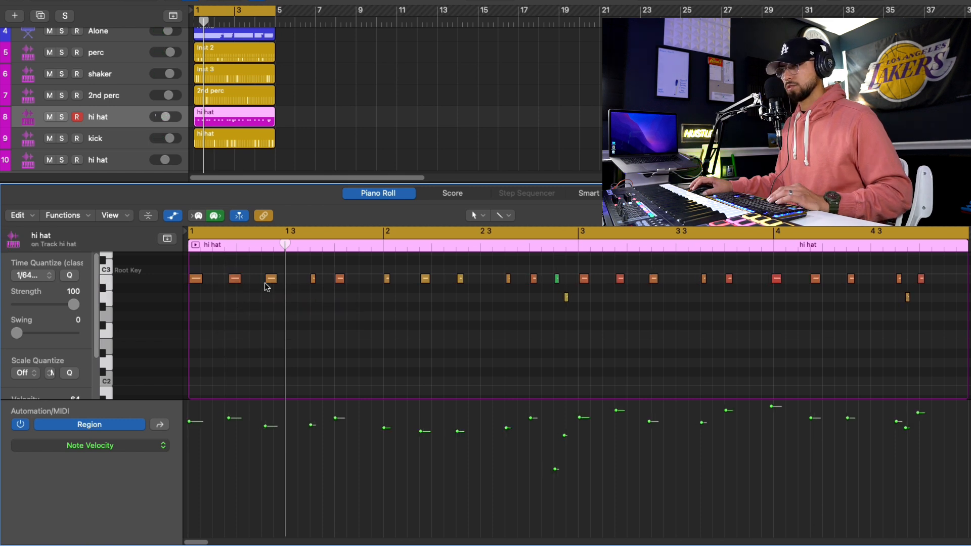
Nudge the off-grid hi hat notes onto the grid and remove the stray lower-pitched note near the end of bar 4
drag(267, 283, 230, 282)
click(262, 294)
drag(774, 282, 774, 282)
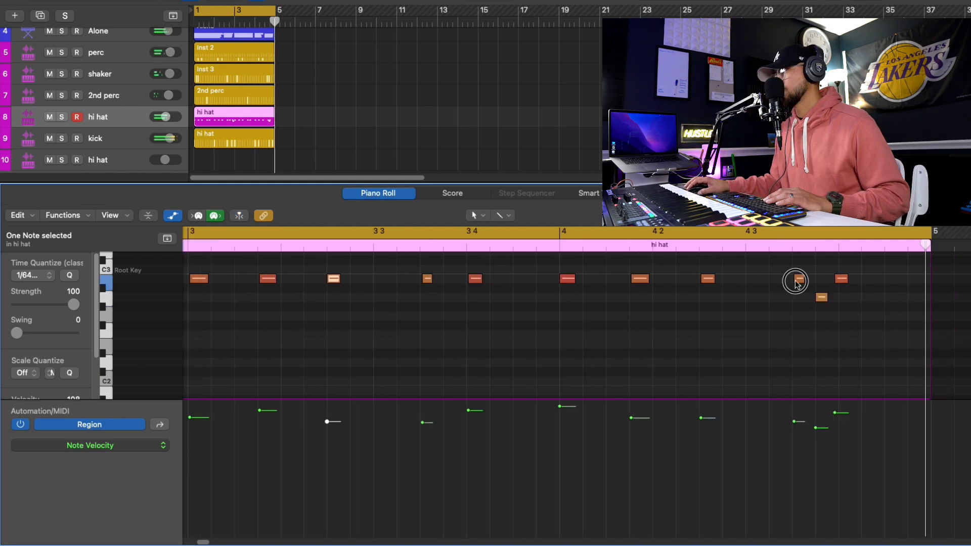
click(824, 299)
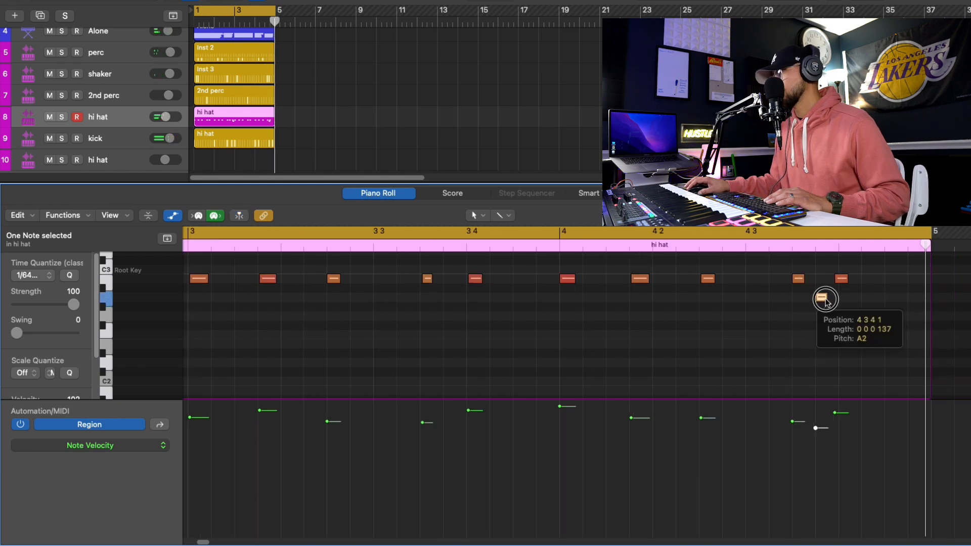
drag(825, 301, 837, 283)
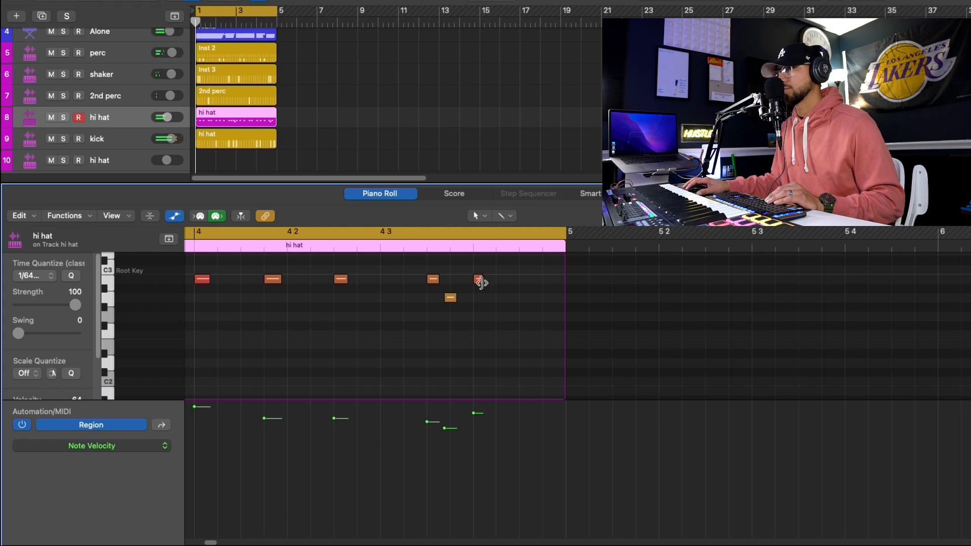
drag(481, 282, 450, 299)
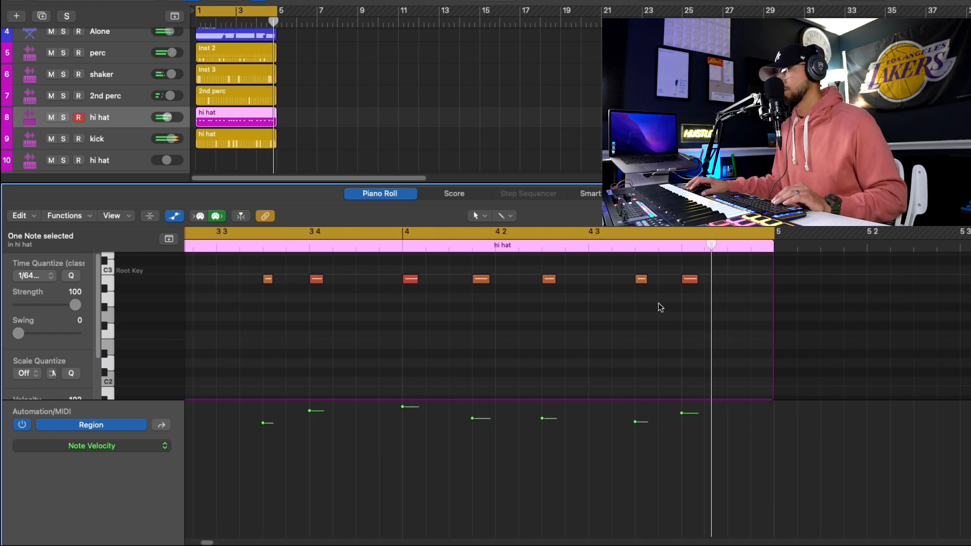
Add a hi hat note at the end of bar 4, place the 4 4 1 1 note on A2 with reduced velocity, and switch to the Brush tool
click(730, 279)
click(794, 297)
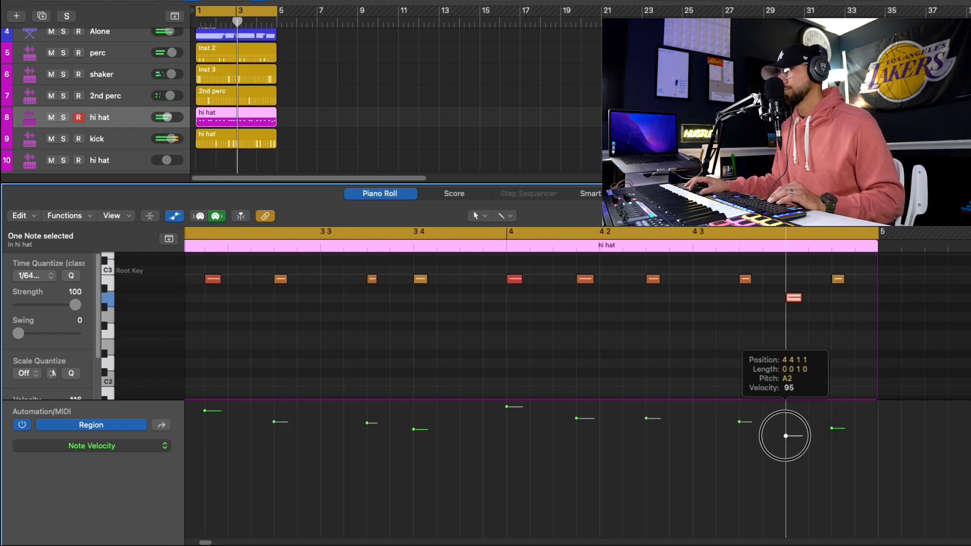
click(475, 216)
click(503, 386)
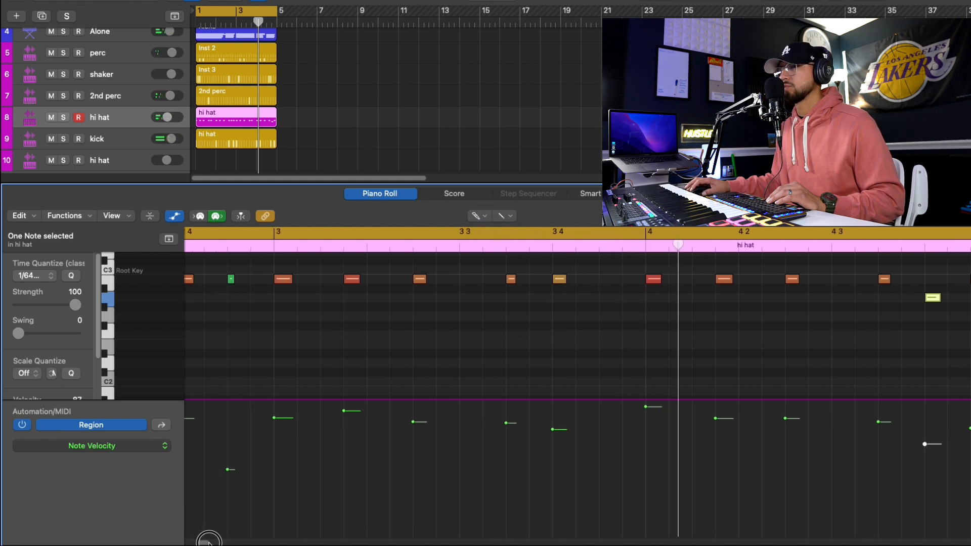
Set the time quantize to 1/32 Note and add low-velocity ghost hi hat notes across the first three beats of bar 2
click(43, 276)
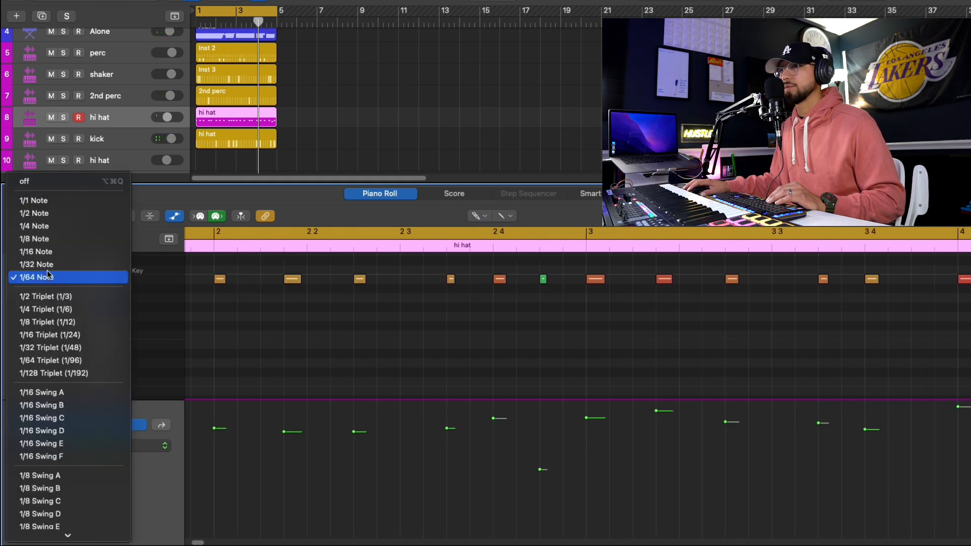
click(41, 264)
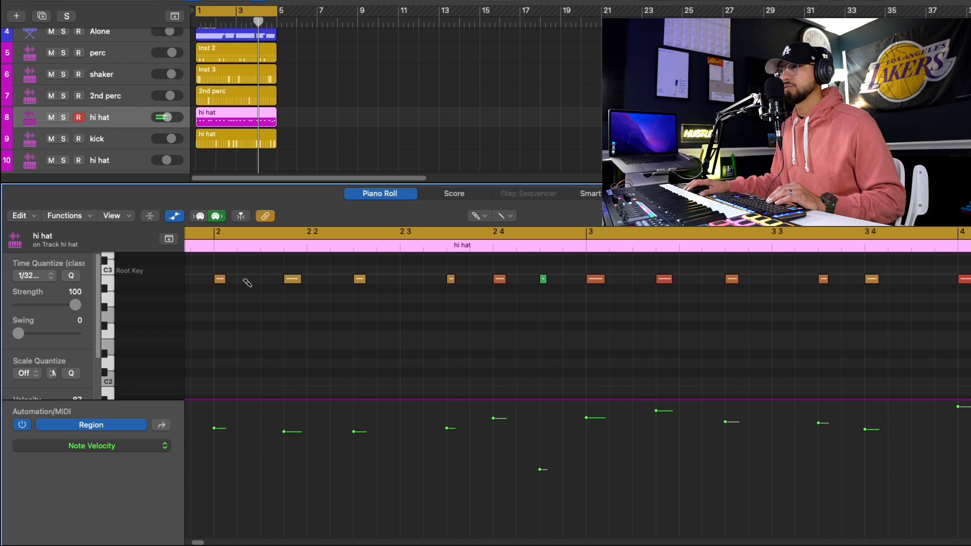
drag(238, 443, 238, 485)
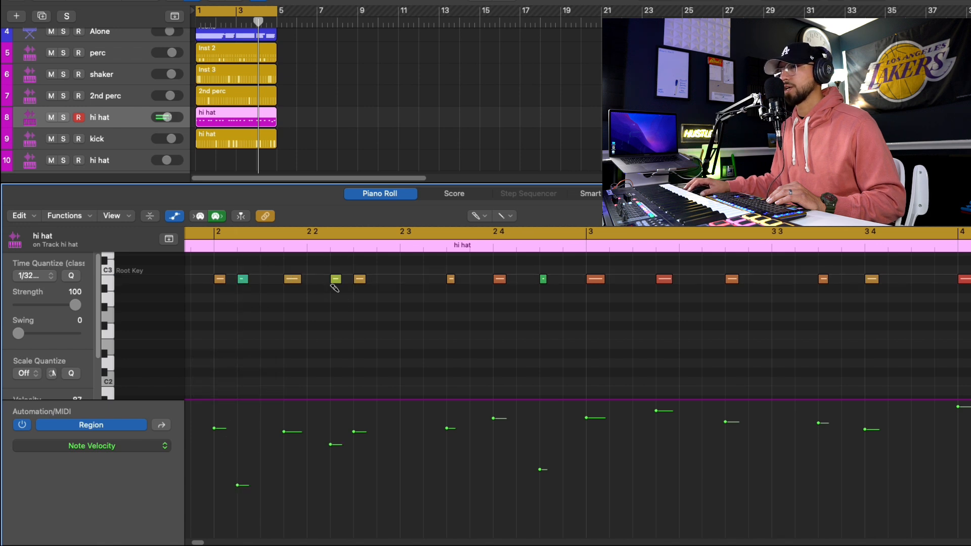
drag(331, 448, 330, 474)
click(381, 279)
click(391, 278)
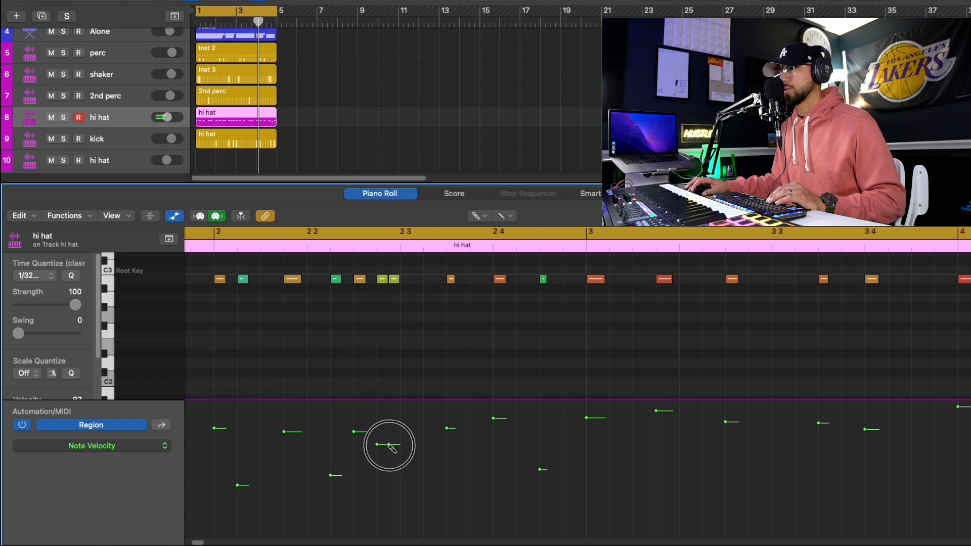
drag(389, 445, 386, 500)
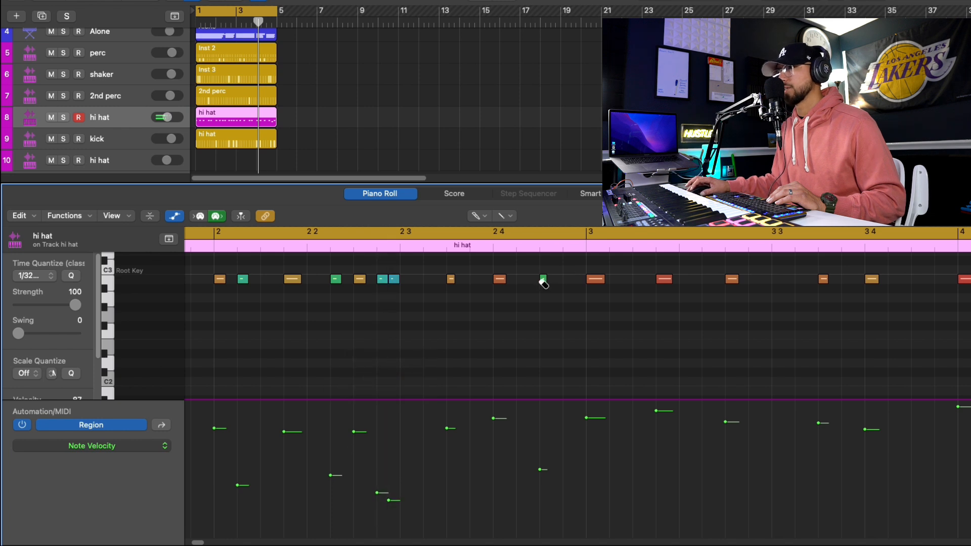
Add low-velocity ghost hi hat notes in the last beat of bar 2 and the first half of bar 3
drag(508, 446, 507, 476)
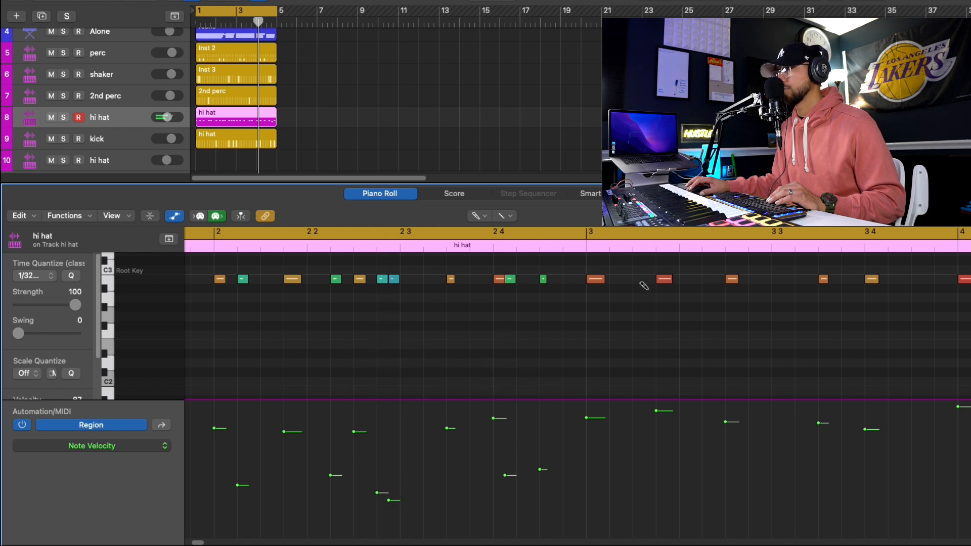
click(706, 279)
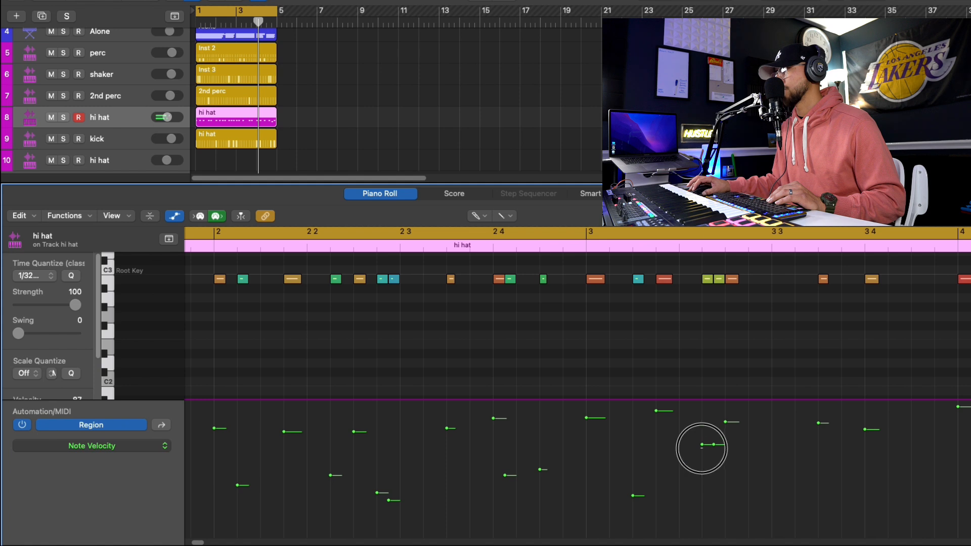
mouse_move(701, 449)
mouse_down()
mouse_move(702, 493)
mouse_move(714, 494)
mouse_up()
Add soft ghost hi hat notes after the first and second hits of bar 1
click(230, 278)
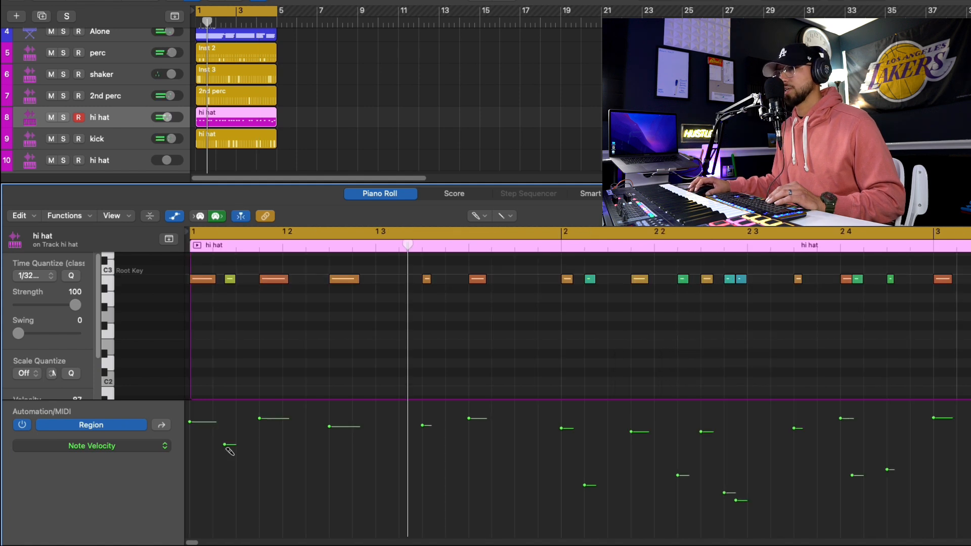
drag(225, 445, 232, 495)
click(299, 288)
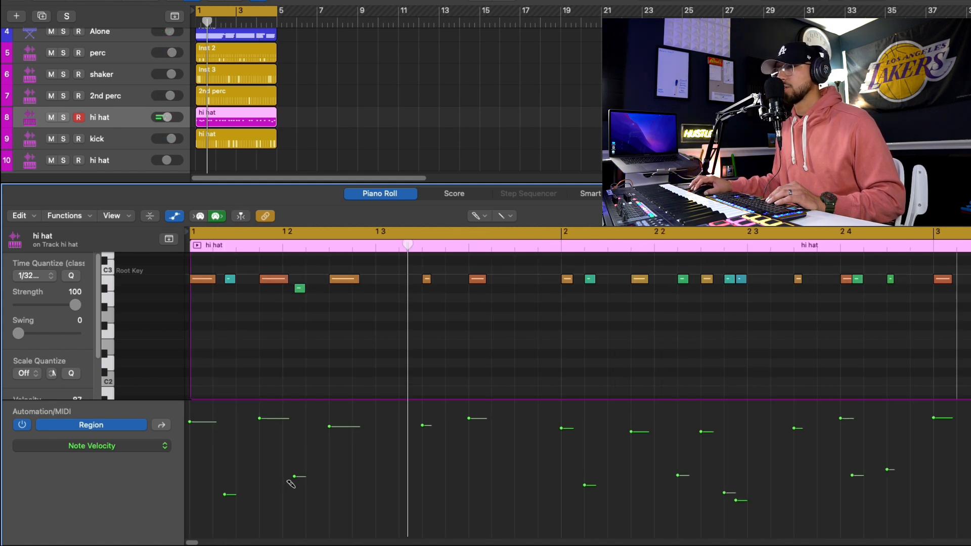
drag(294, 477, 295, 503)
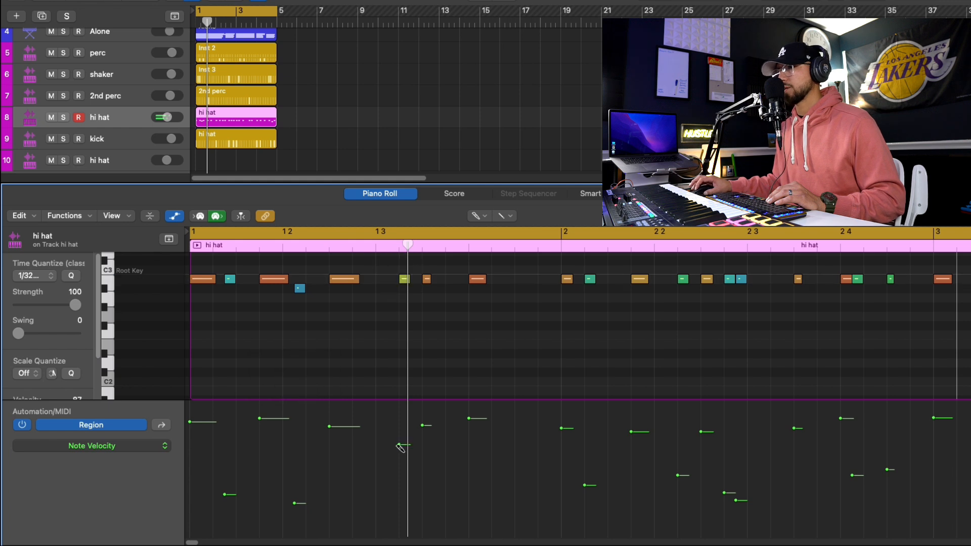
Add ghost hi hat notes in the third and fourth beats of bar 1 and pull their velocities down
drag(398, 445, 399, 496)
click(496, 279)
drag(493, 445, 493, 490)
click(541, 279)
drag(539, 445, 540, 472)
drag(540, 471, 540, 488)
Replace the ghost note on the wrong pitch in beat 2 of bar 1 with a very soft one on the main hi hat row
click(307, 278)
drag(296, 289, 302, 291)
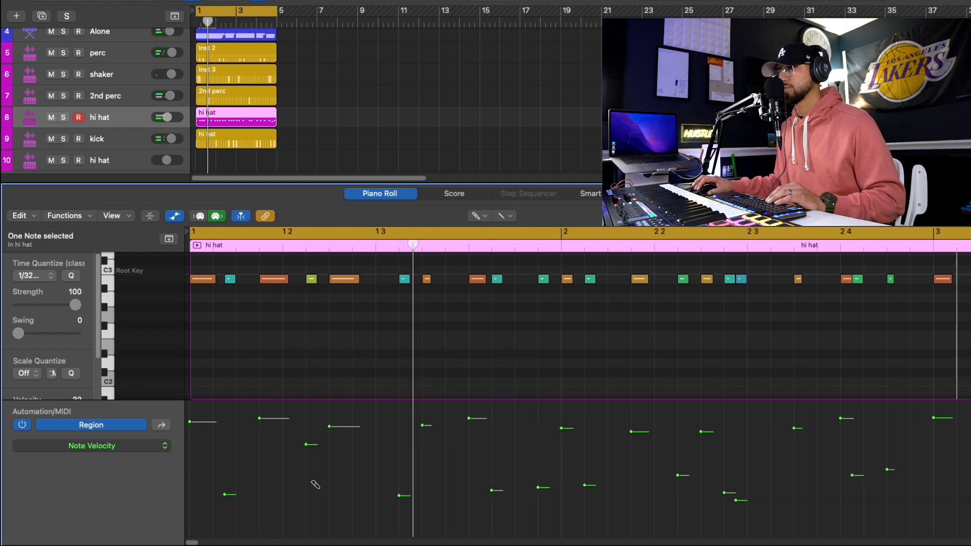
drag(310, 447, 310, 503)
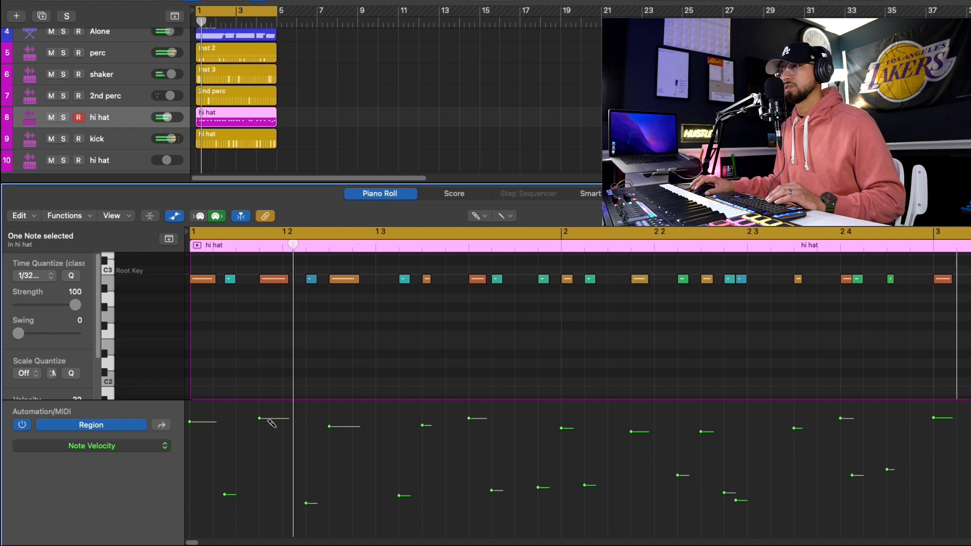
Place the first ghost note of bar 1 slightly later and further lower the ghost note velocities across bars 1 and 2
click(236, 279)
drag(236, 445, 236, 510)
drag(400, 496, 400, 516)
drag(493, 491, 492, 512)
drag(539, 488, 538, 513)
drag(585, 486, 586, 506)
drag(725, 492, 725, 519)
Add very soft ghost hi hat notes from bar 3 onward and delete the ghost note in beat 2 of bar 1
drag(192, 543, 220, 542)
click(418, 279)
drag(412, 445, 412, 516)
click(605, 279)
click(620, 279)
drag(611, 445, 611, 526)
click(767, 280)
key(super+Left)
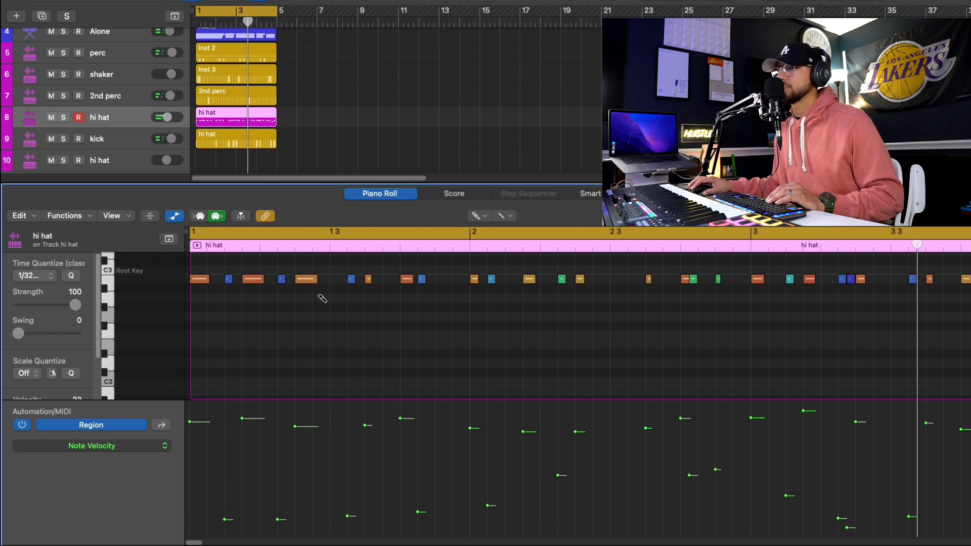
click(282, 279)
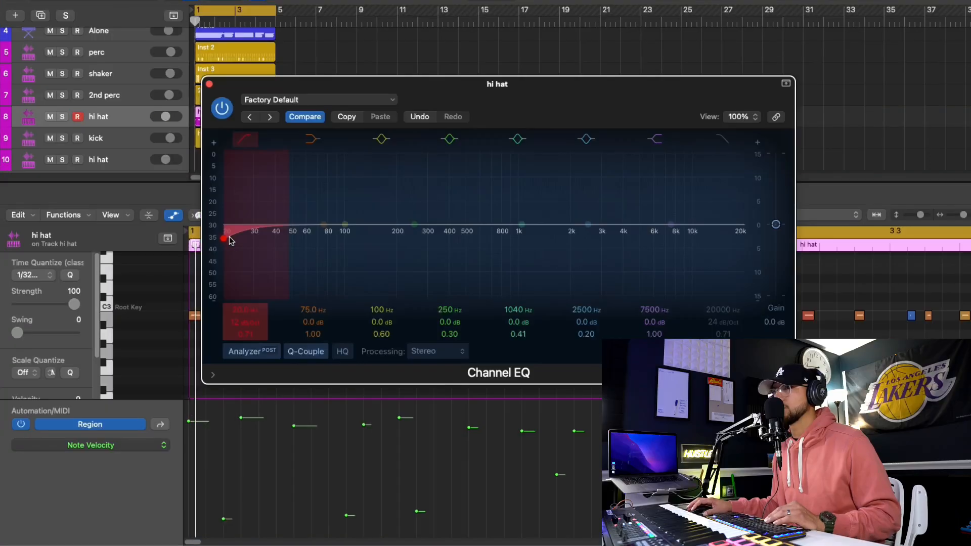
Raise the low cut frequency in the hi hat's Channel EQ, close the PanCake2 plug-in, and play the beat
drag(304, 233, 379, 237)
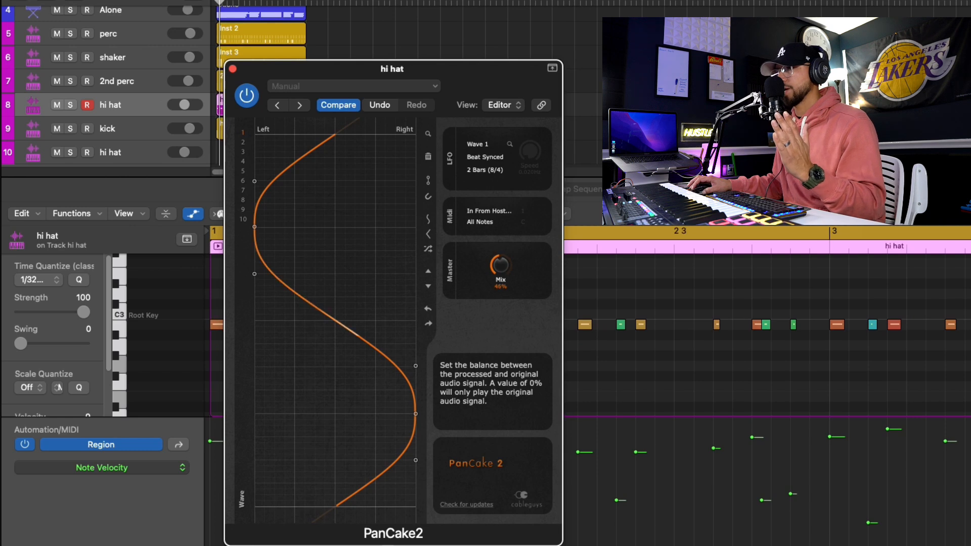
click(233, 69)
key(space)
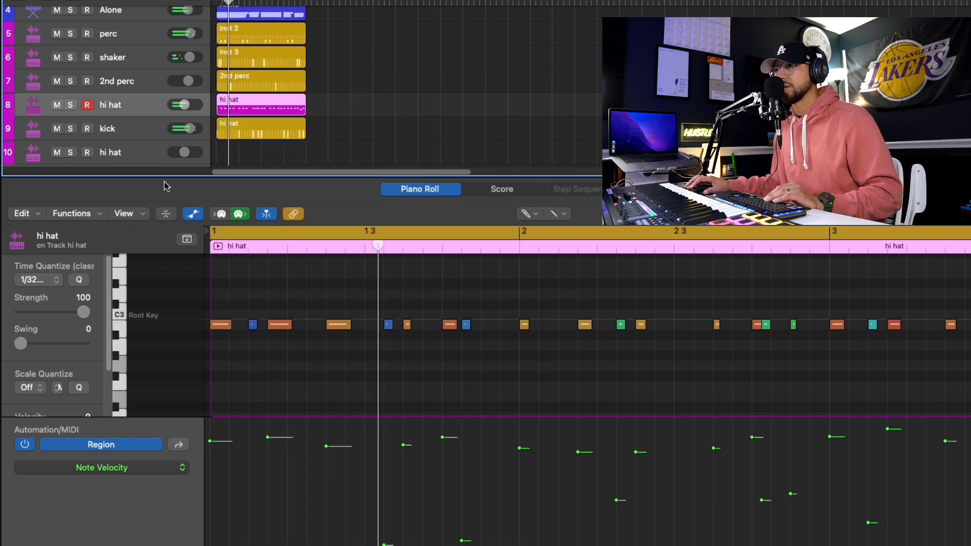
On the second hi hat track (track 10), set the time quantize to 1/64 Note and paint a fast roll starting at 2 3
click(143, 153)
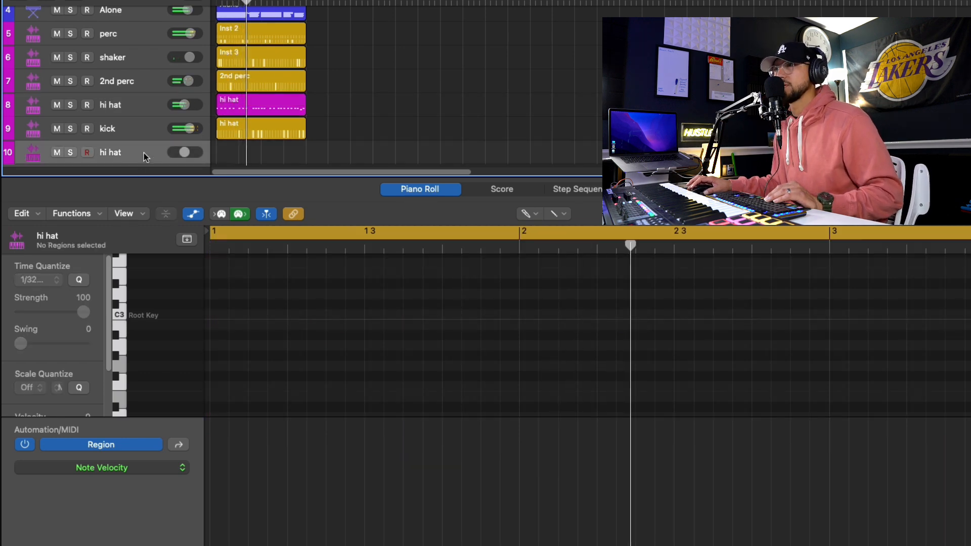
click(193, 106)
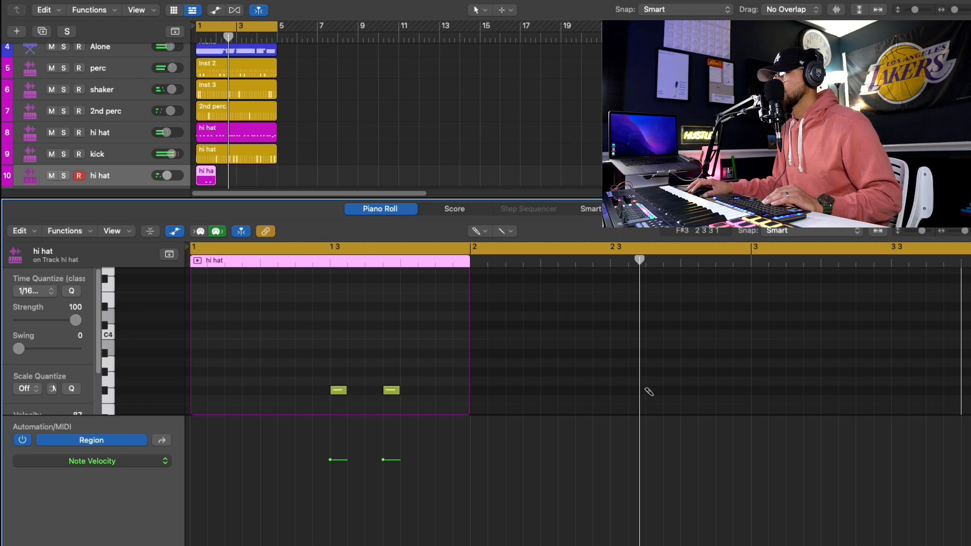
drag(645, 389, 689, 381)
key(super+z)
click(44, 291)
click(45, 319)
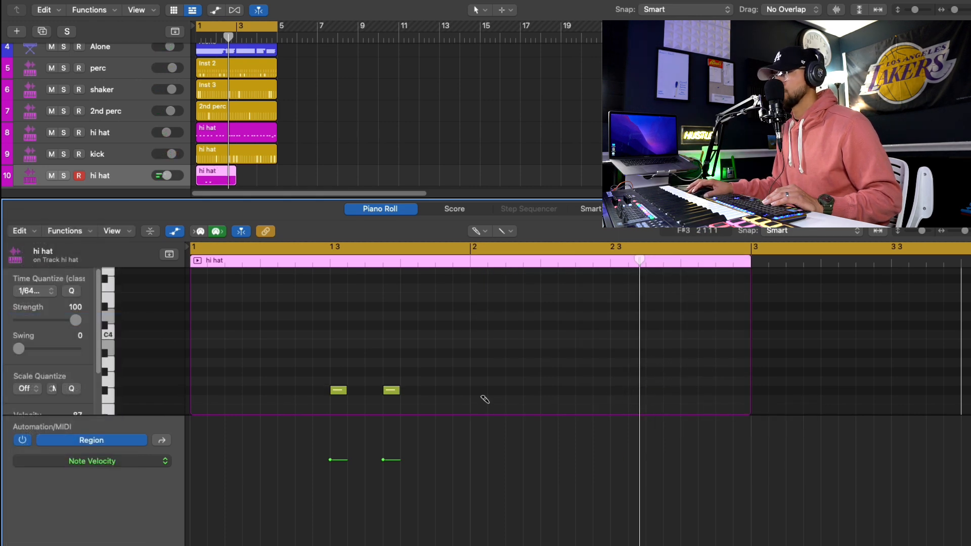
drag(613, 384, 672, 381)
Shape the roll's velocities into a rising ramp from very soft to loud and erase its last few notes
drag(616, 542, 688, 416)
drag(610, 460, 614, 544)
drag(611, 476, 611, 544)
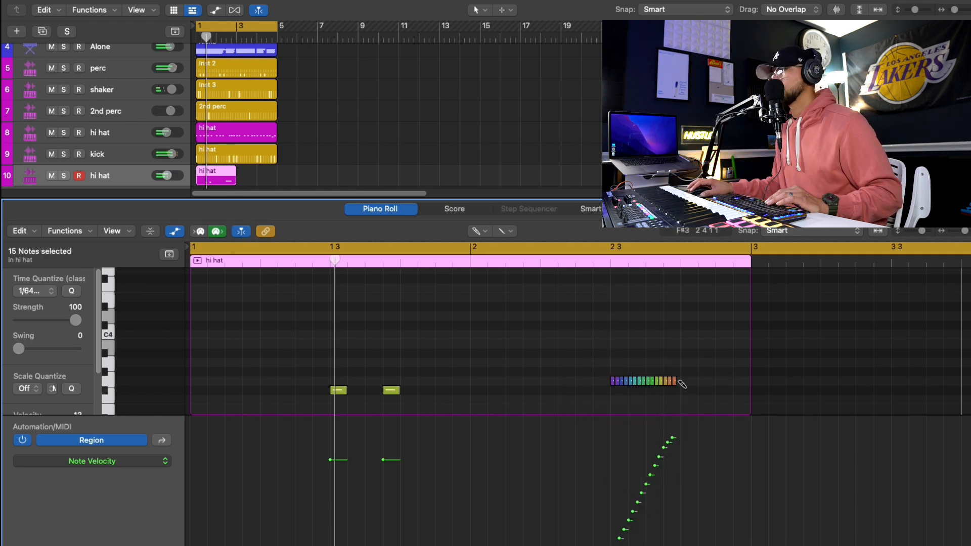
drag(675, 380, 667, 381)
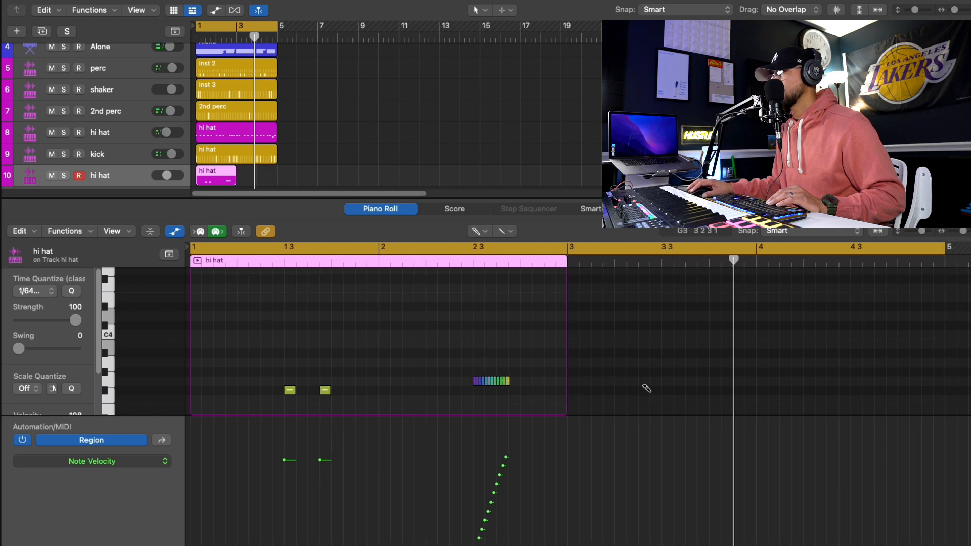
Set the time quantize to 1/16 Note and add two G3 hi hat notes in beat 2 of bar 3
click(43, 292)
click(41, 281)
click(38, 292)
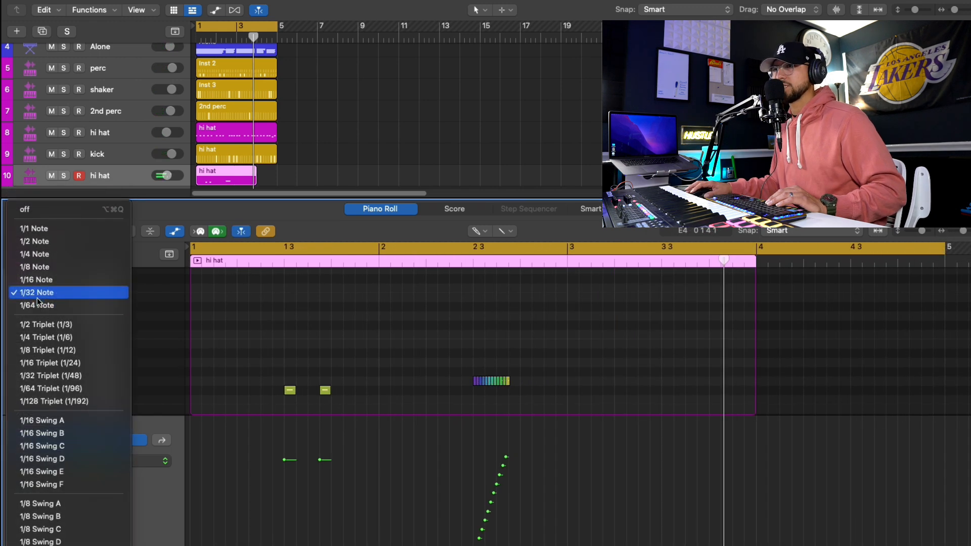
click(41, 281)
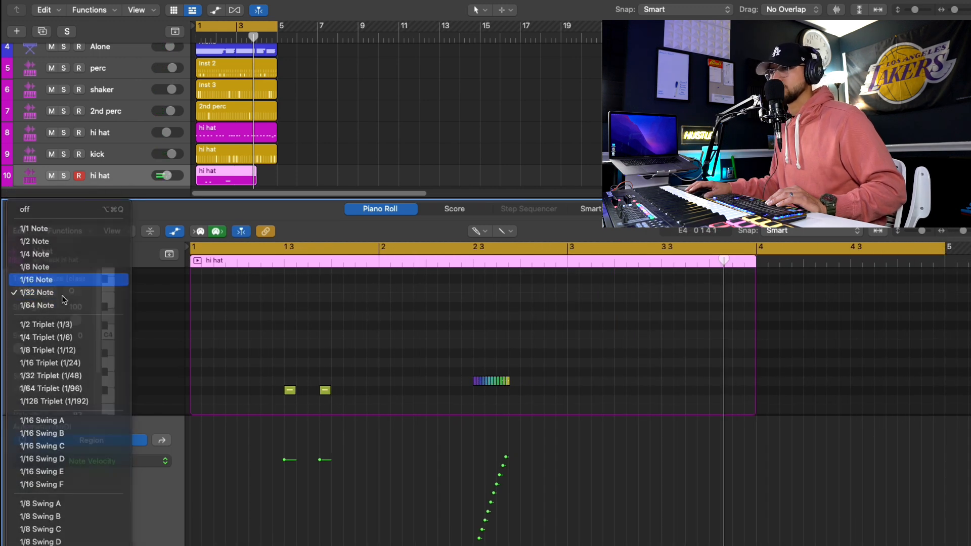
click(621, 381)
Shorten the 1/64 roll by erasing its final notes and raise the velocities of the remaining ones, including the first
click(501, 384)
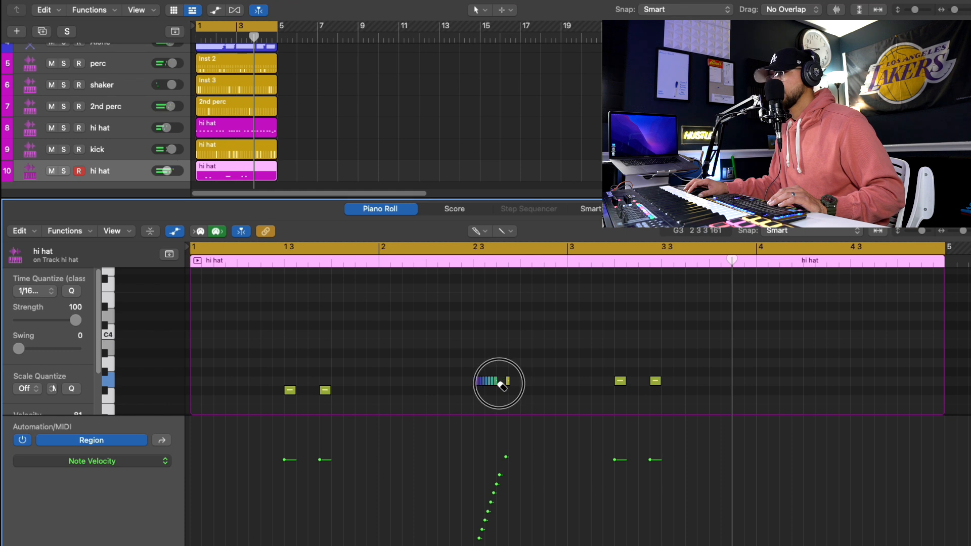
click(508, 383)
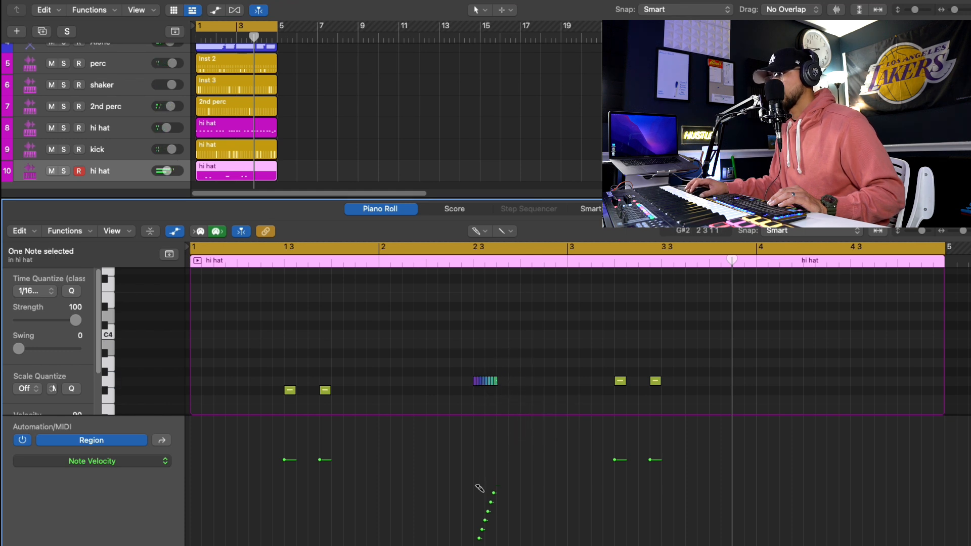
drag(486, 478, 505, 426)
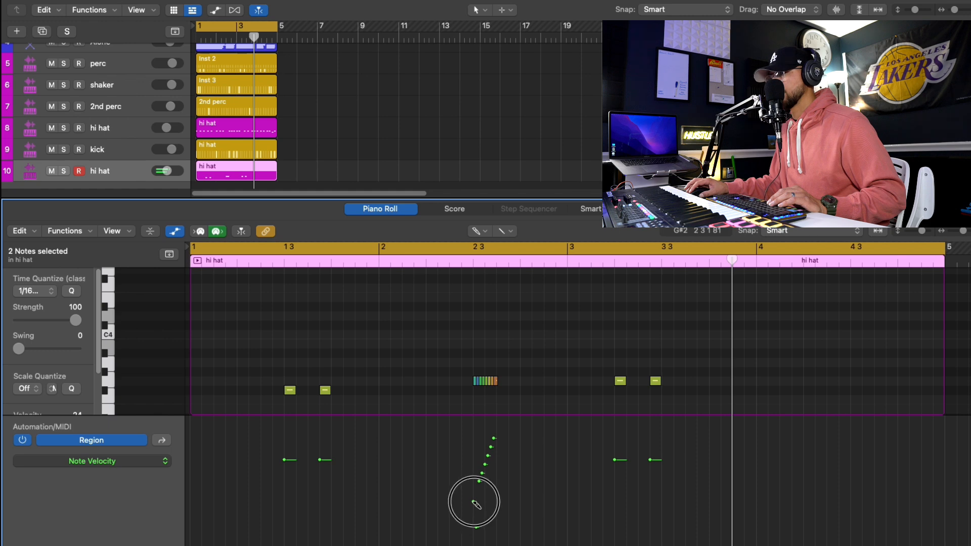
drag(474, 502, 474, 487)
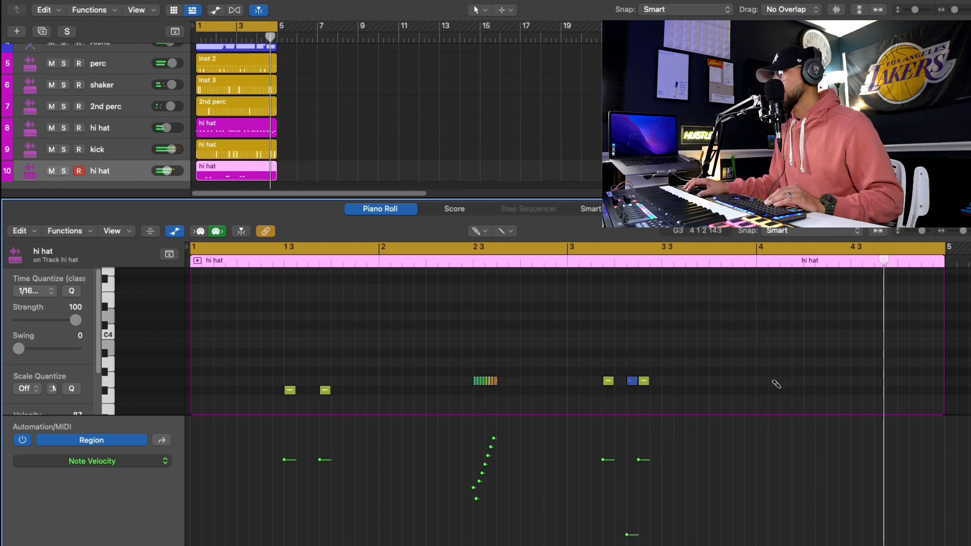
Add two G3 hi hat notes in the first beat of bar 4, at 4 1 1 and 4 1 4
click(762, 382)
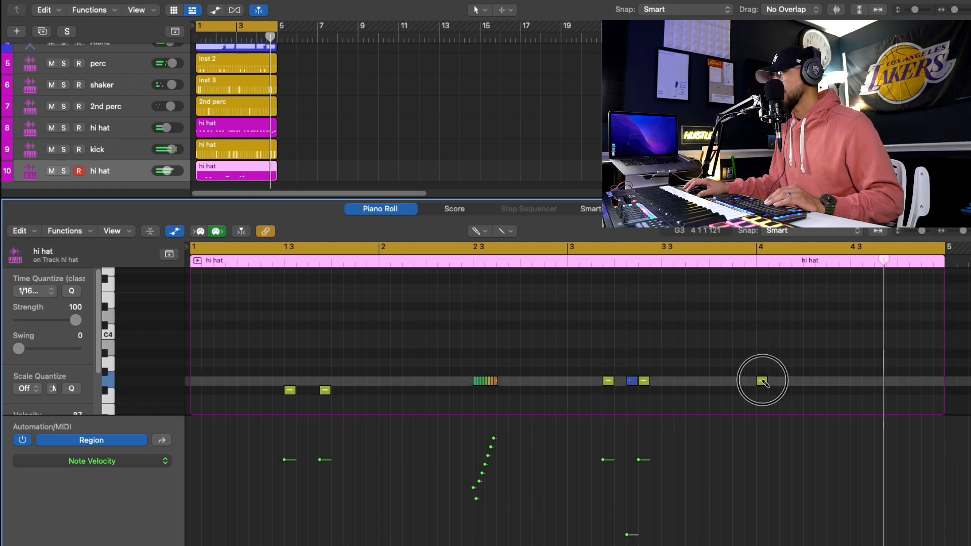
click(797, 382)
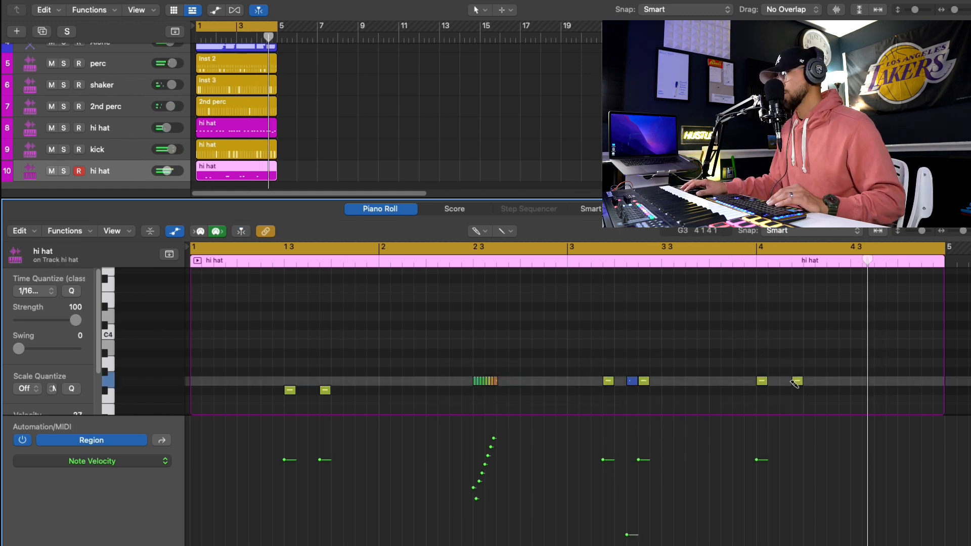
Move the green hi hat notes in the first halves of bars 3 and 4 one sixteenth note later
mouse_move(798, 382)
mouse_down()
mouse_move(789, 381)
mouse_move(799, 382)
mouse_up()
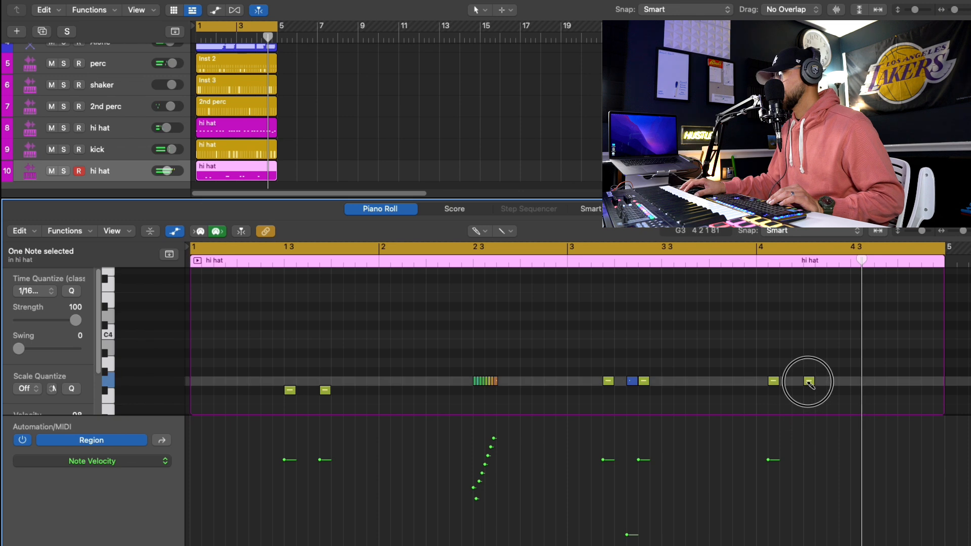
click(608, 382)
drag(608, 383, 620, 383)
drag(642, 383, 654, 383)
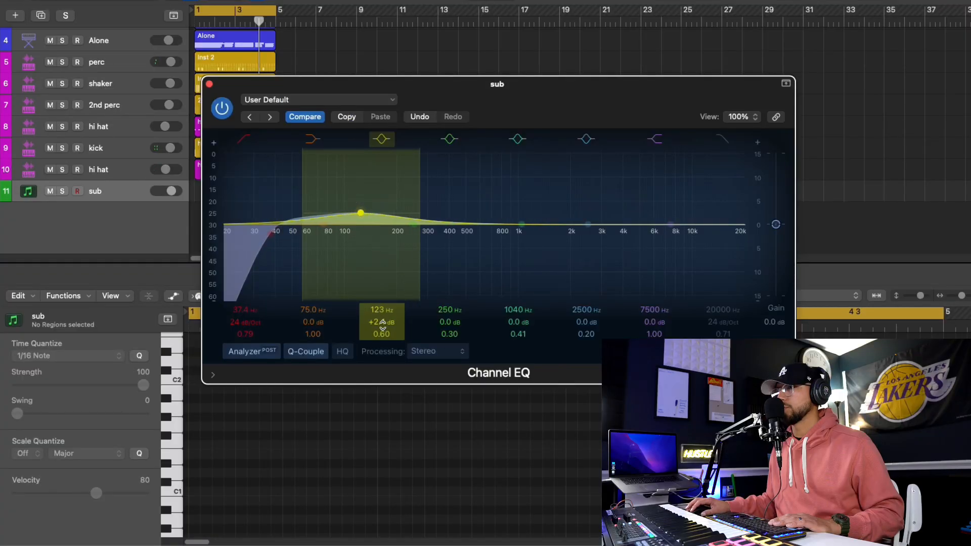
Close the sub's Channel EQ and raise the Alone track's volume to -1.3 dB
click(209, 84)
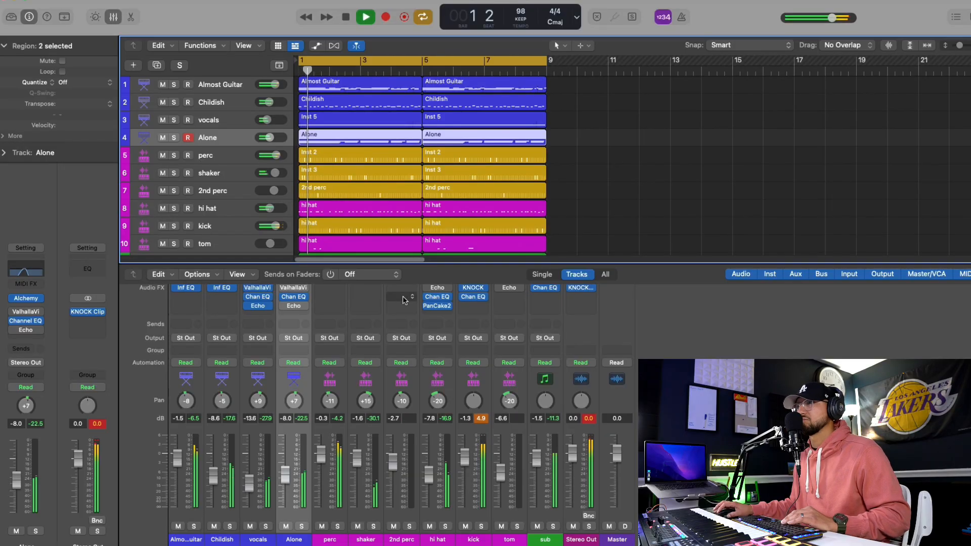
drag(286, 482, 285, 478)
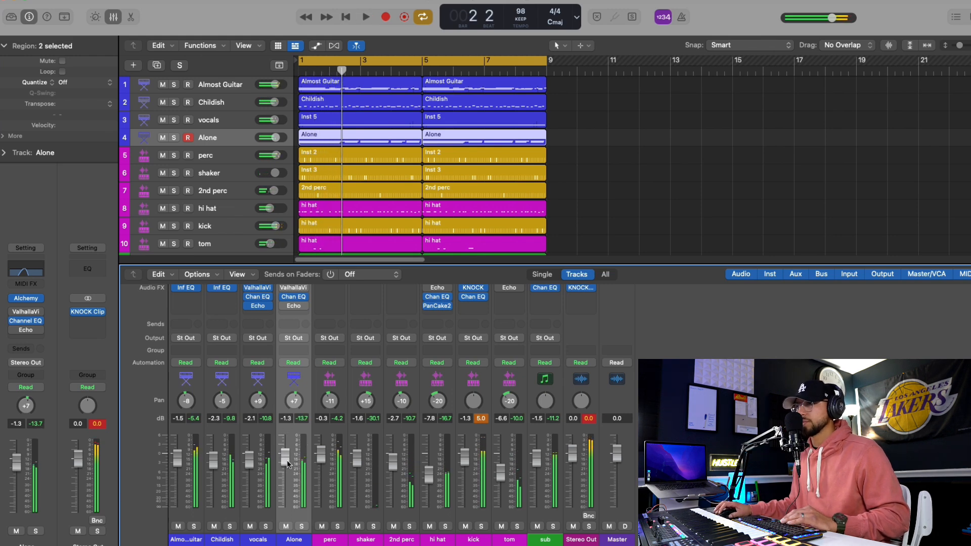
Move the high cut of the Alone track's Channel EQ to a slightly higher frequency during playback
click(29, 273)
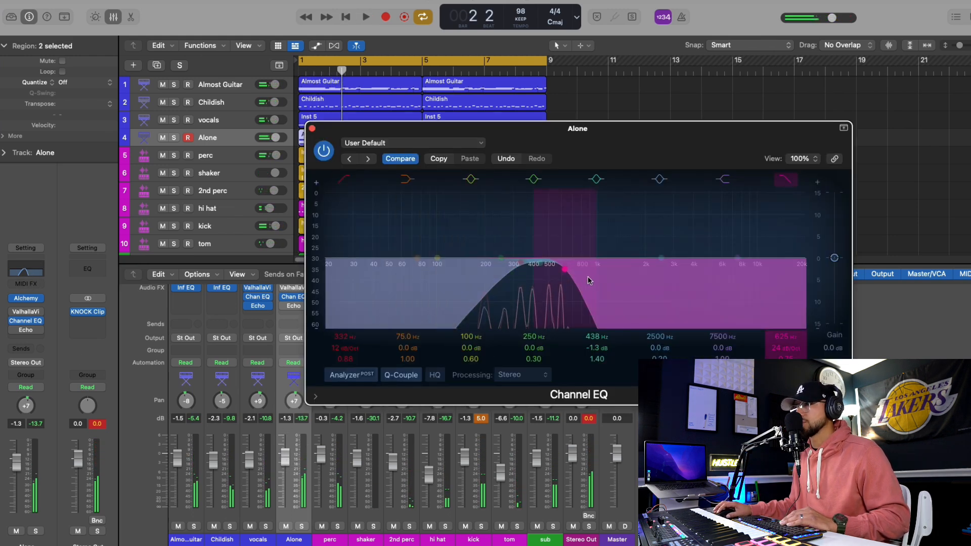
key(space)
mouse_move(577, 271)
mouse_down()
mouse_move(600, 275)
mouse_move(579, 269)
mouse_up()
key(space)
click(312, 129)
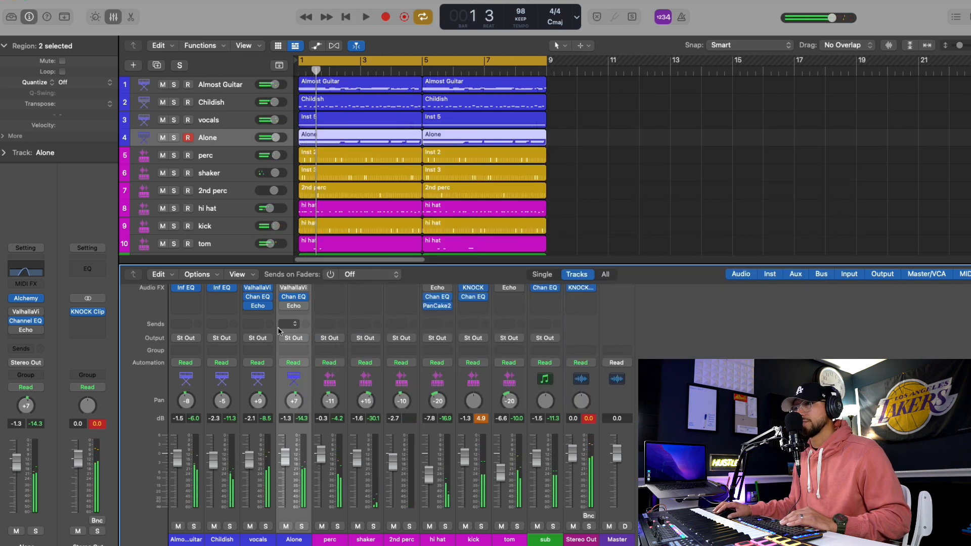
scroll(291, 435, up, 4)
scroll(293, 463, down, 4)
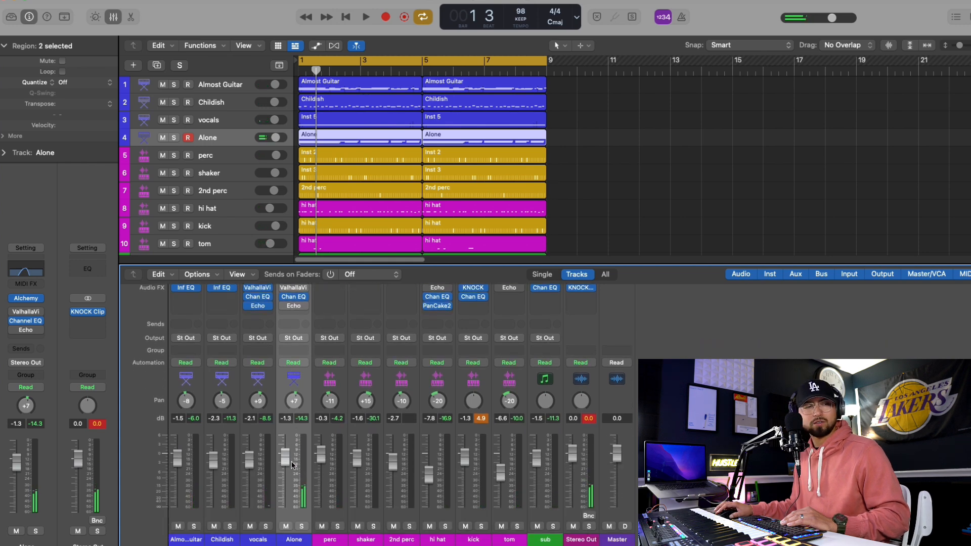
Lower the high cut of the vocals track's Channel EQ to about 2240 Hz while playing the beat
click(261, 429)
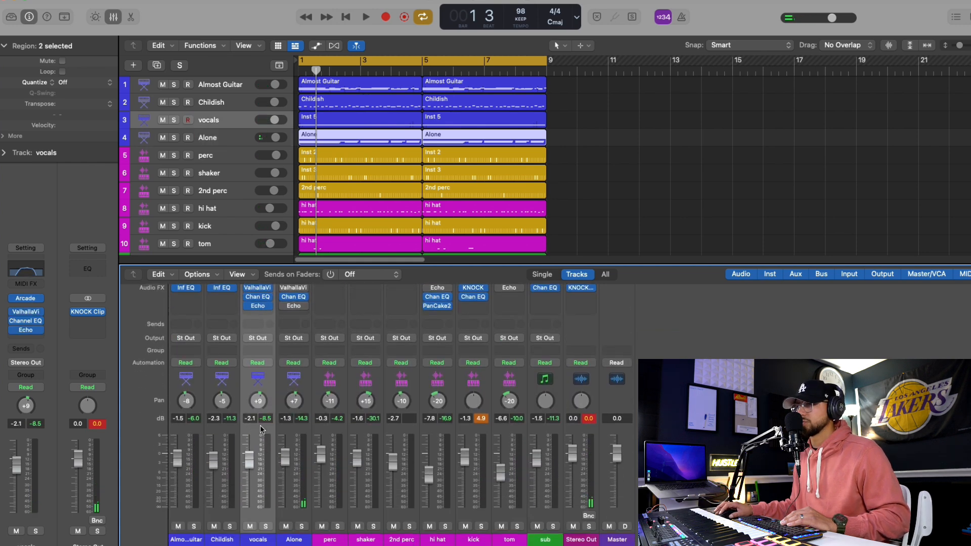
scroll(261, 429, up, 4)
click(258, 330)
key(space)
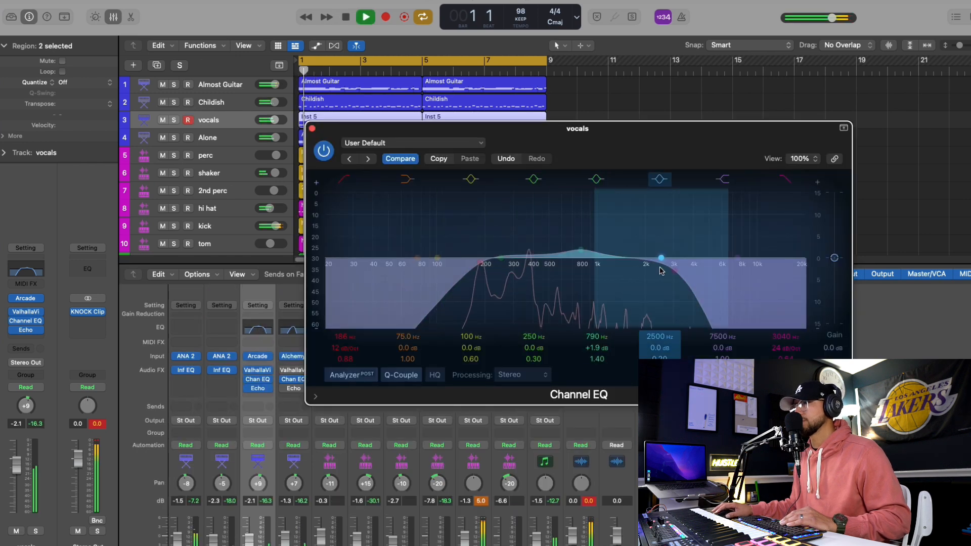
mouse_move(660, 270)
mouse_down()
mouse_move(693, 275)
mouse_move(646, 272)
mouse_up()
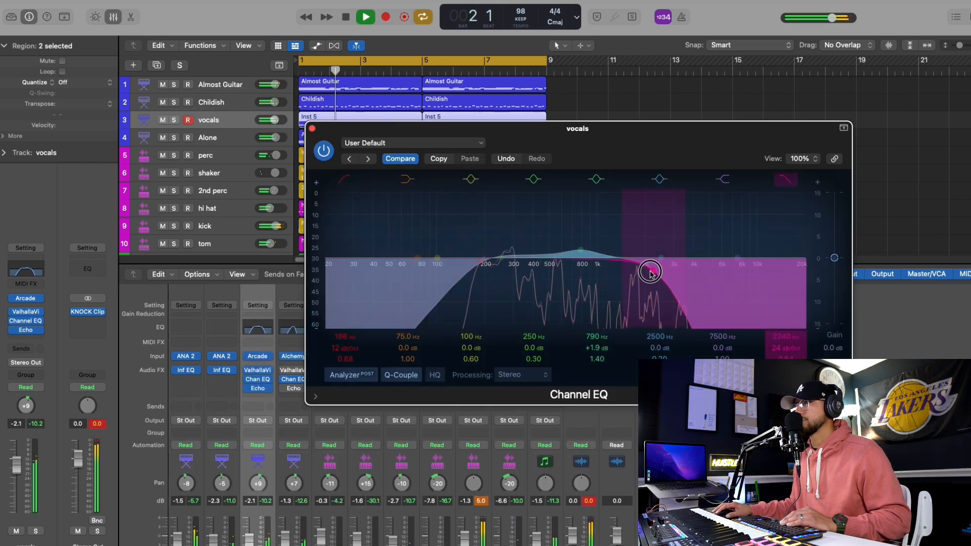
click(313, 130)
Enlarge the mixer area and lower the Alone track's volume to -2.5 dB
key(space)
drag(398, 271, 400, 194)
drag(285, 485, 285, 488)
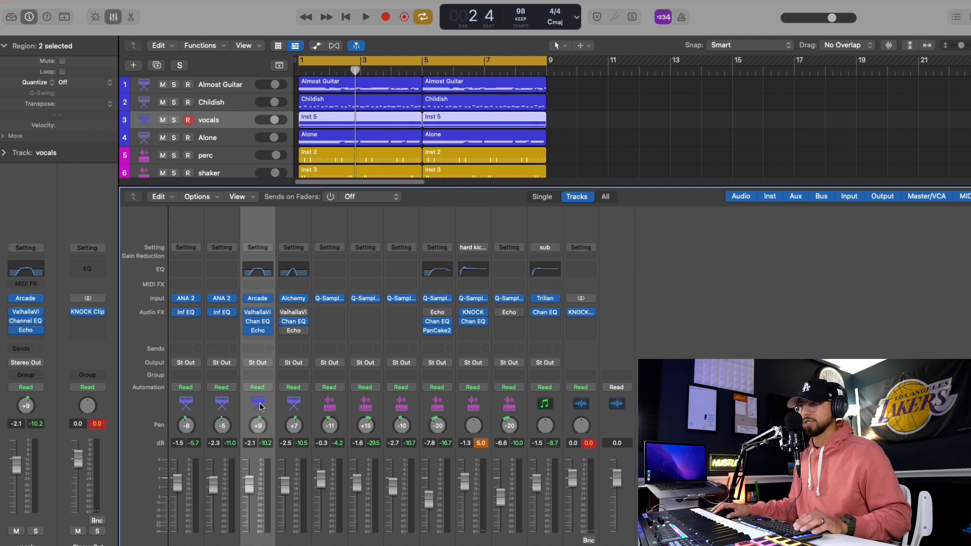
Lower the vocals track's volume in solo, then settle it at -9.0 dB within the full mix
key(s)
key(space)
drag(248, 483, 247, 526)
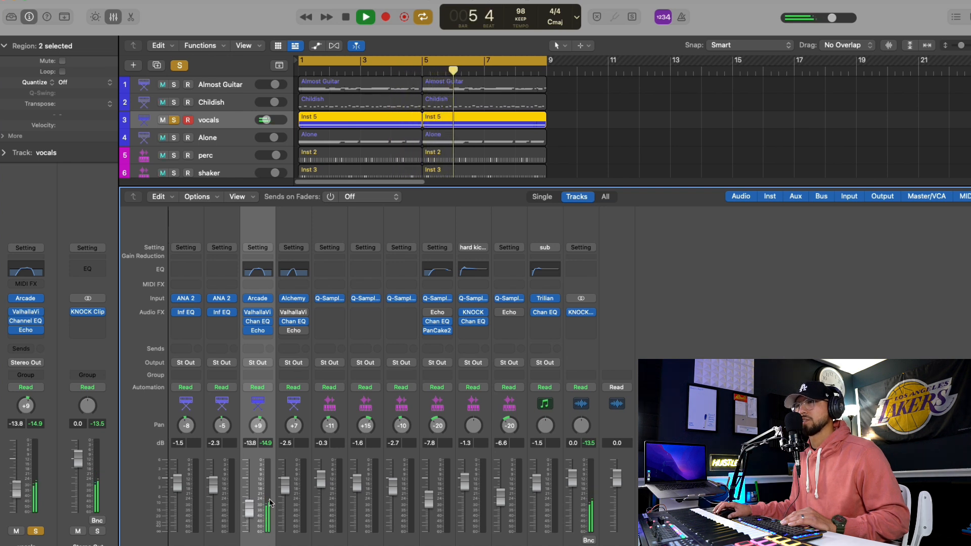
click(174, 121)
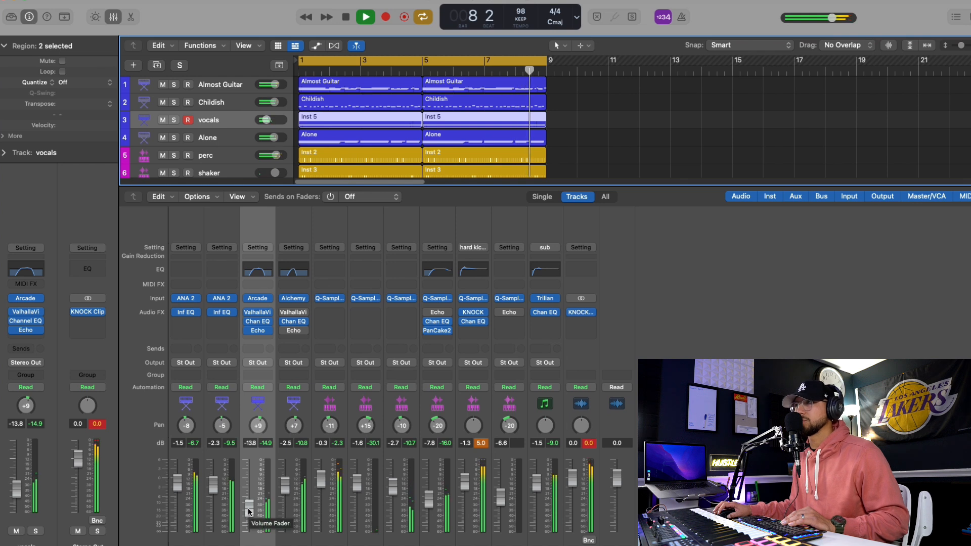
drag(248, 512, 252, 495)
key(space)
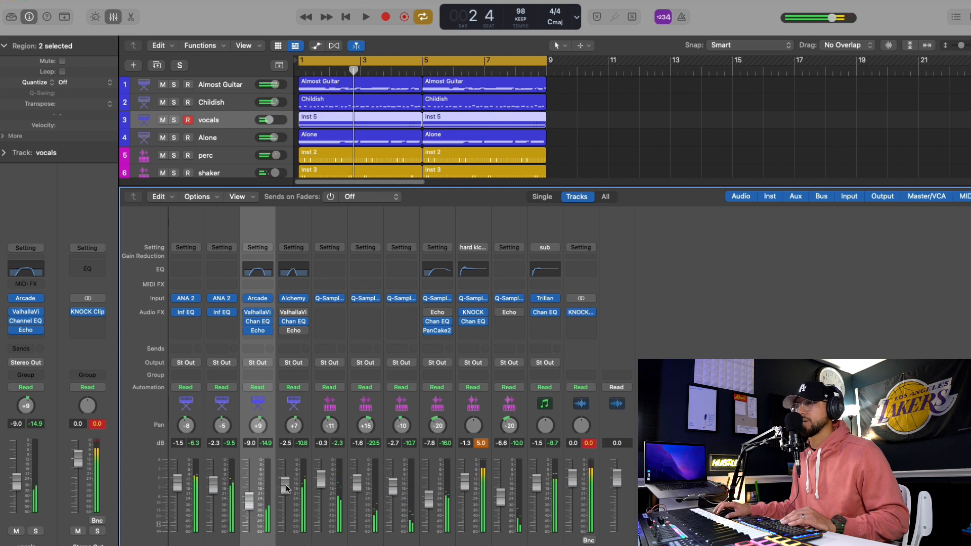
Solo the Alone track and narrow its Channel EQ with a higher low cut, 276 Hz at +0.4 dB, and a 478 Hz high cut
click(293, 478)
key(s)
key(space)
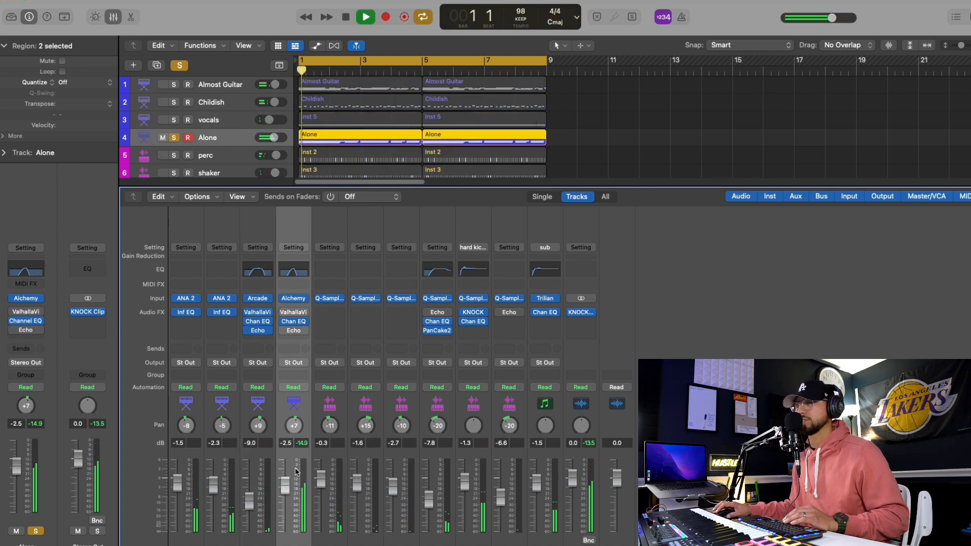
click(295, 266)
drag(635, 310, 524, 263)
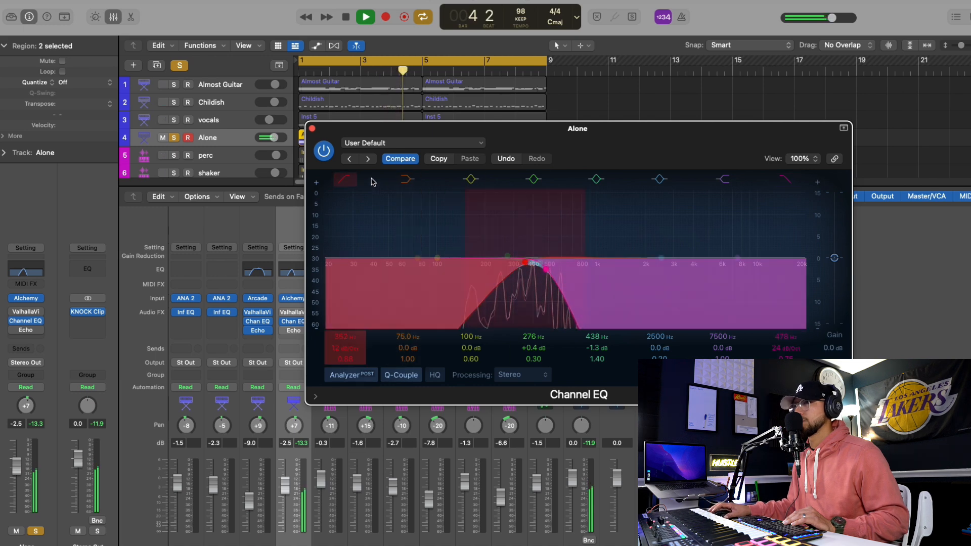
click(312, 129)
Set the volumes to -9.8 dB for Alone and -8.8 dB for vocals, and pan them to +12 and +5
drag(277, 502, 247, 499)
drag(282, 504, 281, 507)
drag(296, 422, 261, 432)
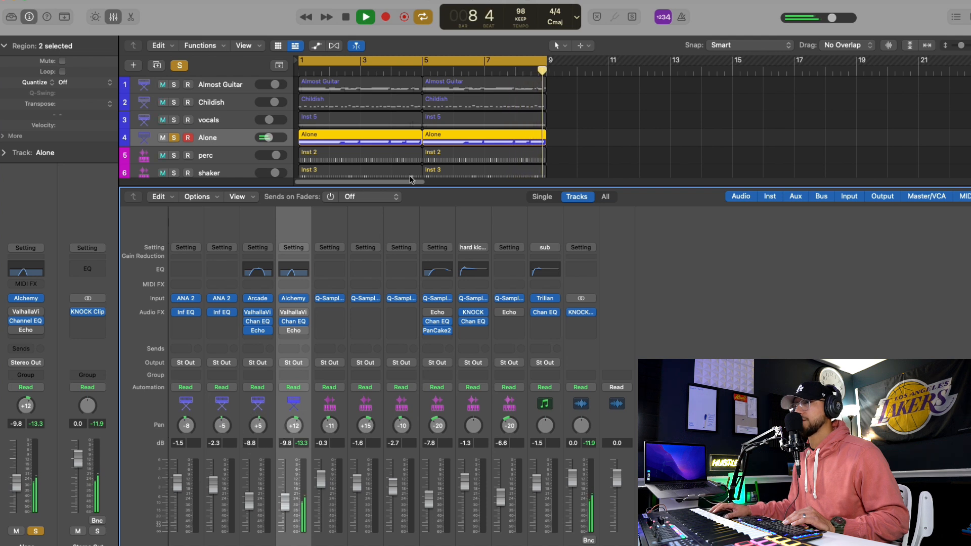
Solo vocals together with Alone, lower the vocals to -10.0 dB and clear all solos
click(174, 120)
drag(248, 496, 249, 498)
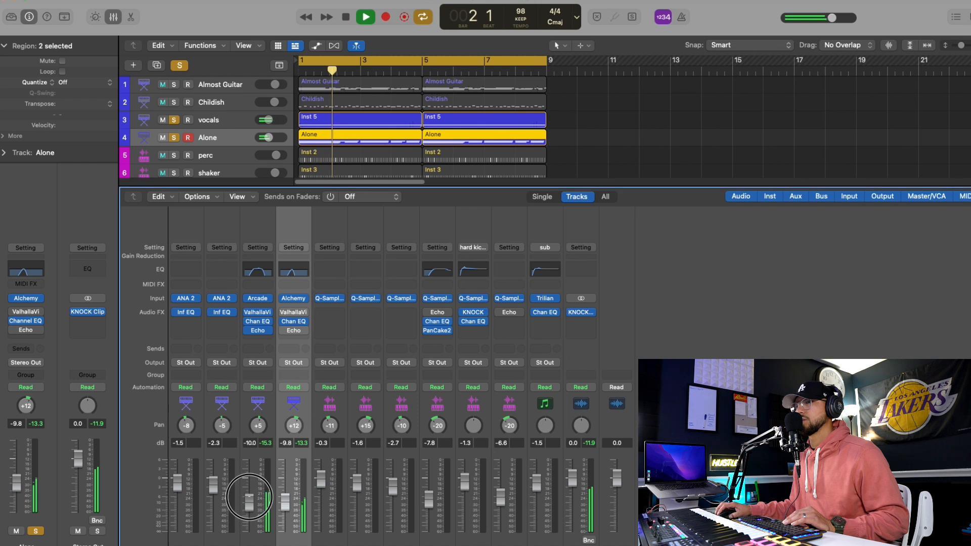
click(179, 66)
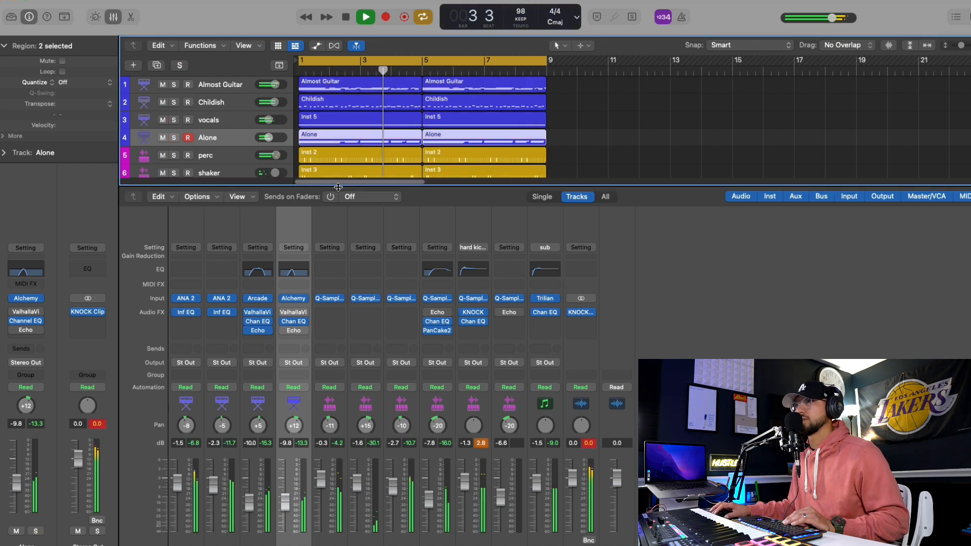
Enlarge the track area to show all eleven tracks, then solo Childish and add a Channel EQ to it
drag(338, 187, 375, 302)
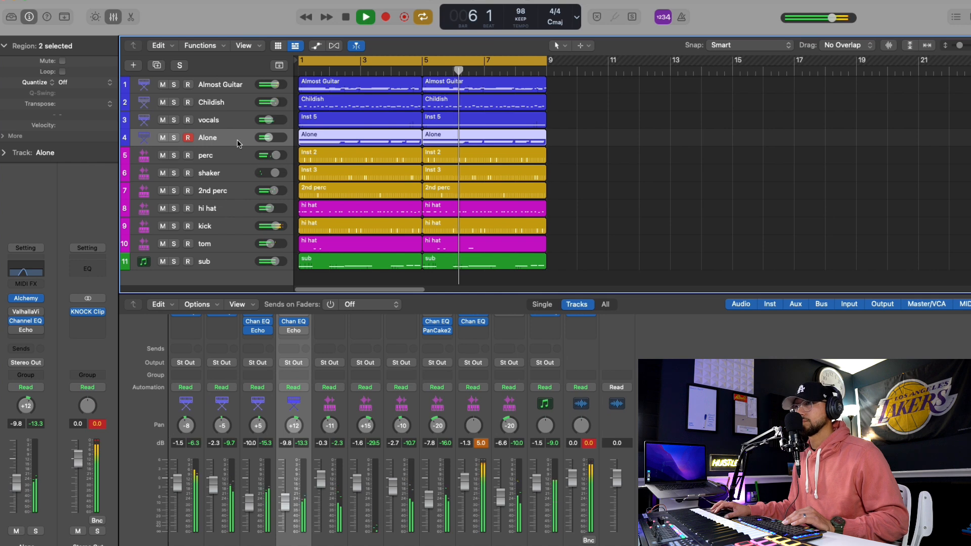
click(230, 120)
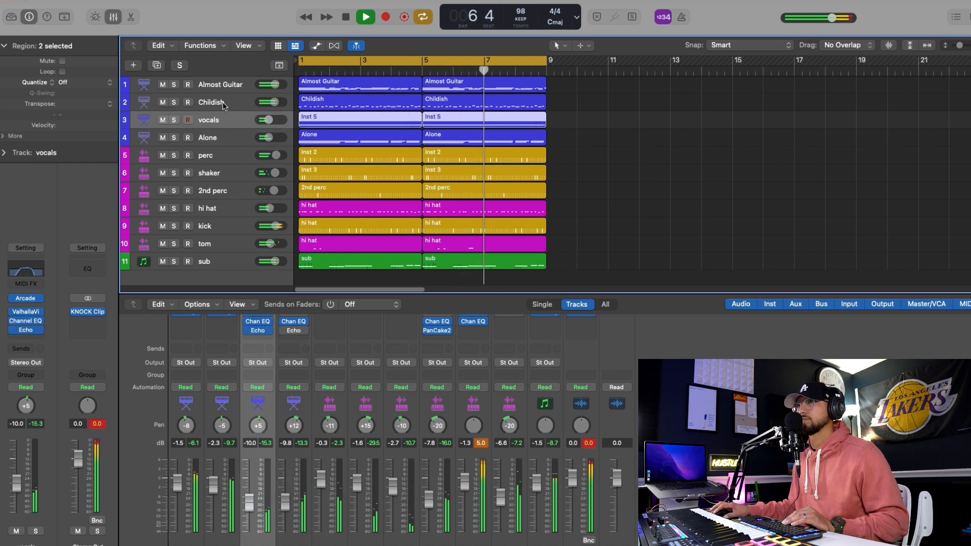
click(222, 104)
key(s)
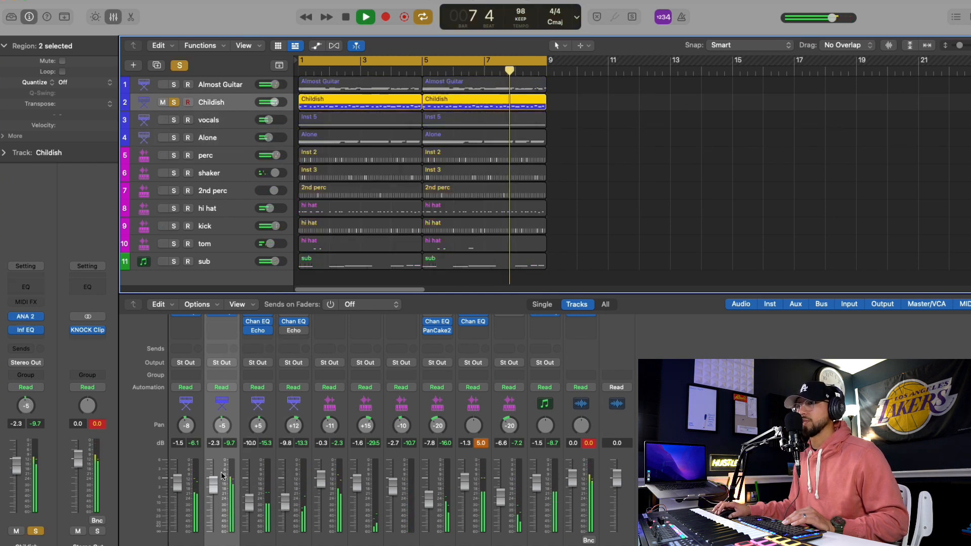
scroll(221, 455, up, 5)
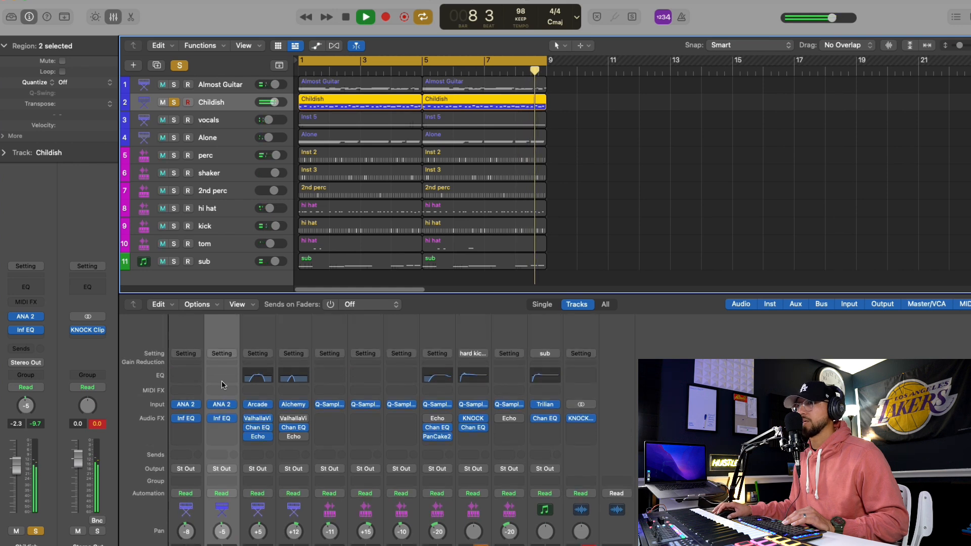
click(220, 375)
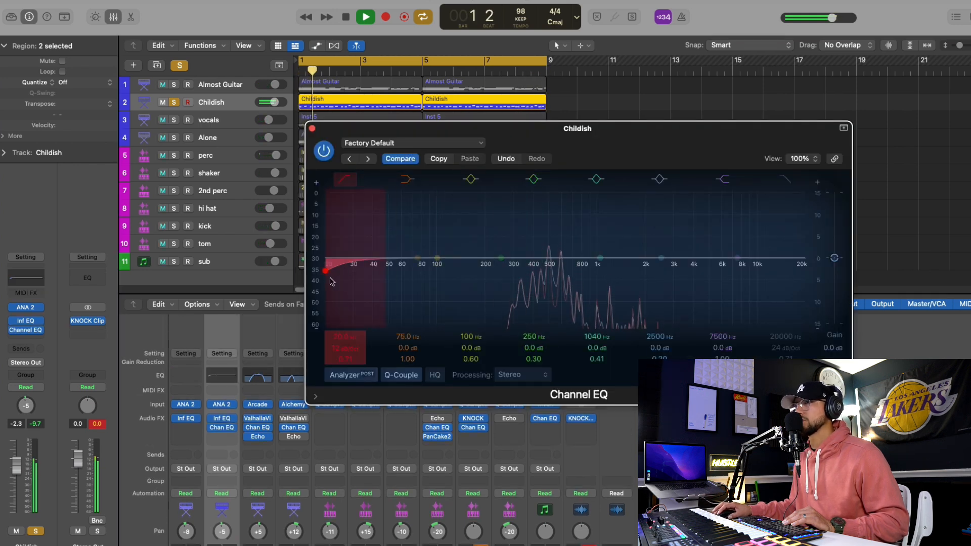
Set Childish's EQ low cut to 306 Hz and high cut to 4580 Hz, and pull the 1040 Hz band down and lower in frequency
drag(331, 281, 514, 272)
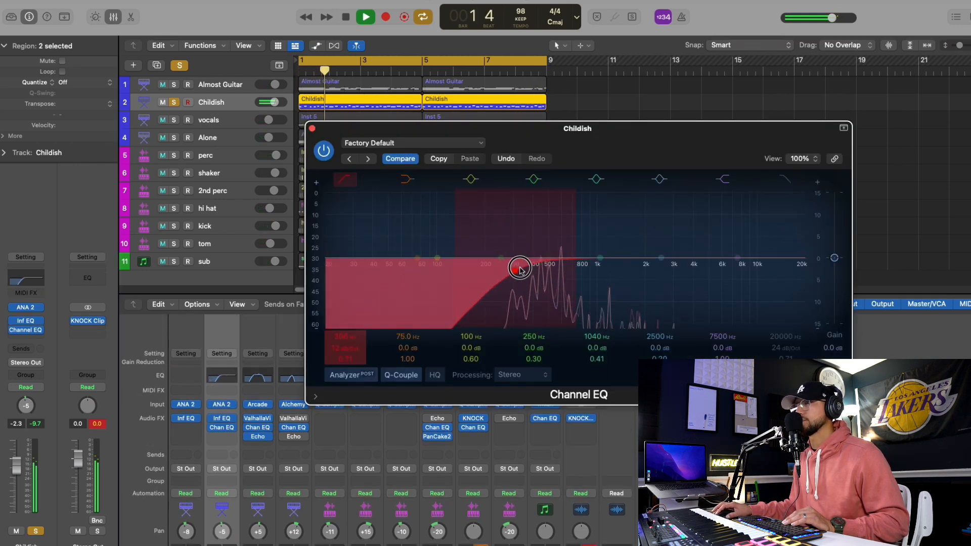
click(782, 178)
drag(804, 261, 703, 271)
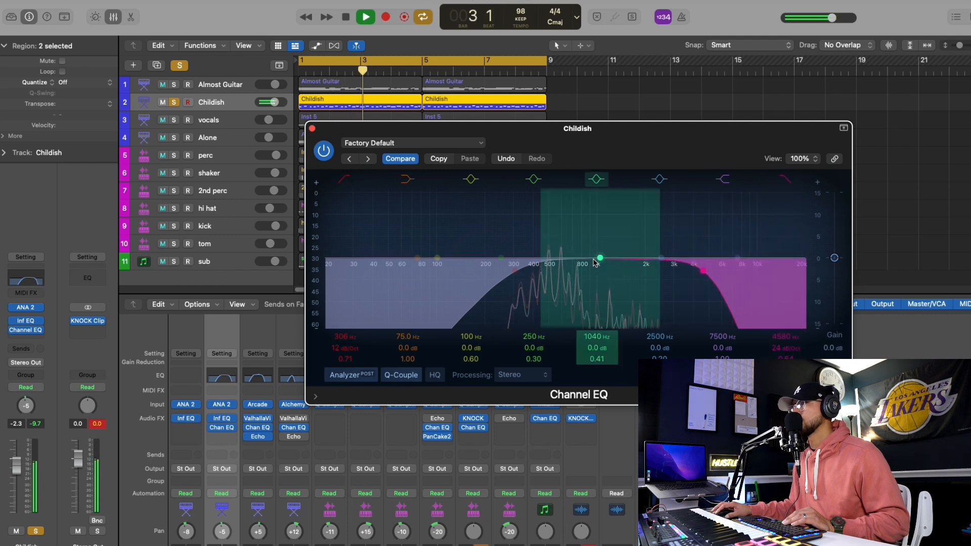
drag(596, 259, 561, 279)
click(312, 128)
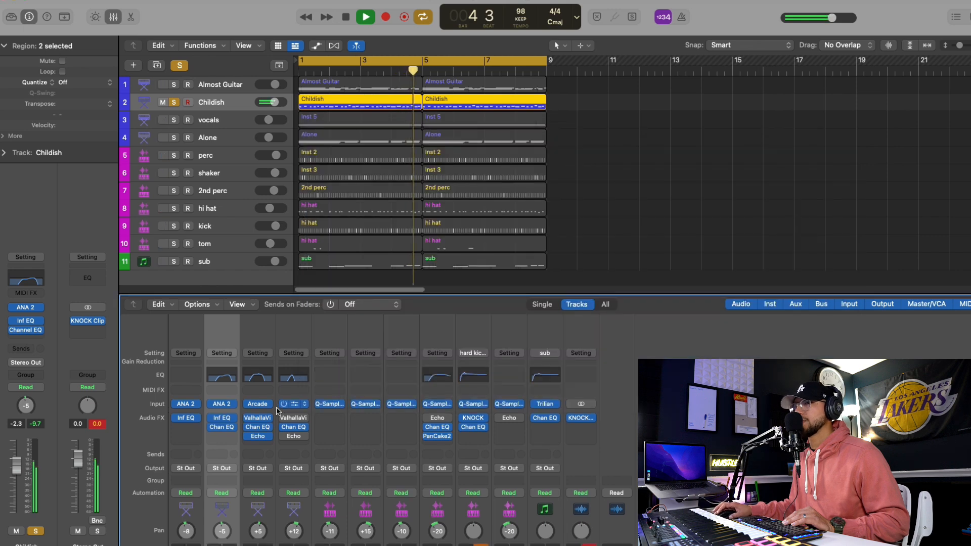
Lower the Childish track's volume to -4.1 dB and take it out of solo to hear the full mix
scroll(276, 407, down, 5)
drag(216, 473, 217, 480)
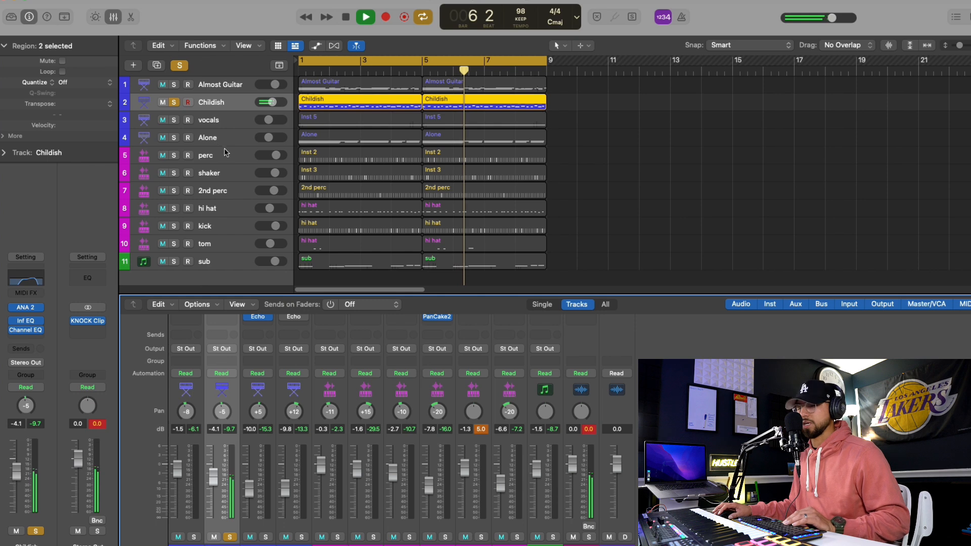
key(s)
key(a)
key(a)
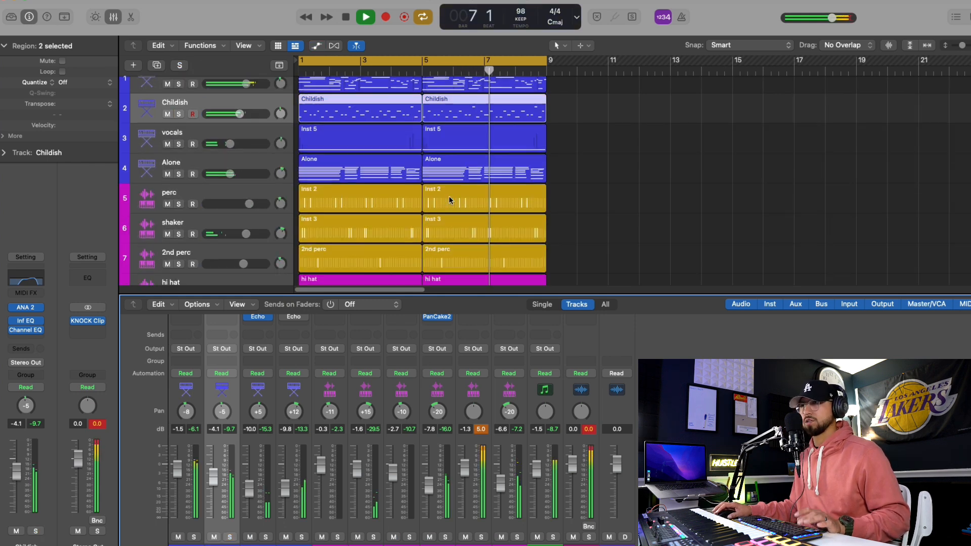
key(super+Up)
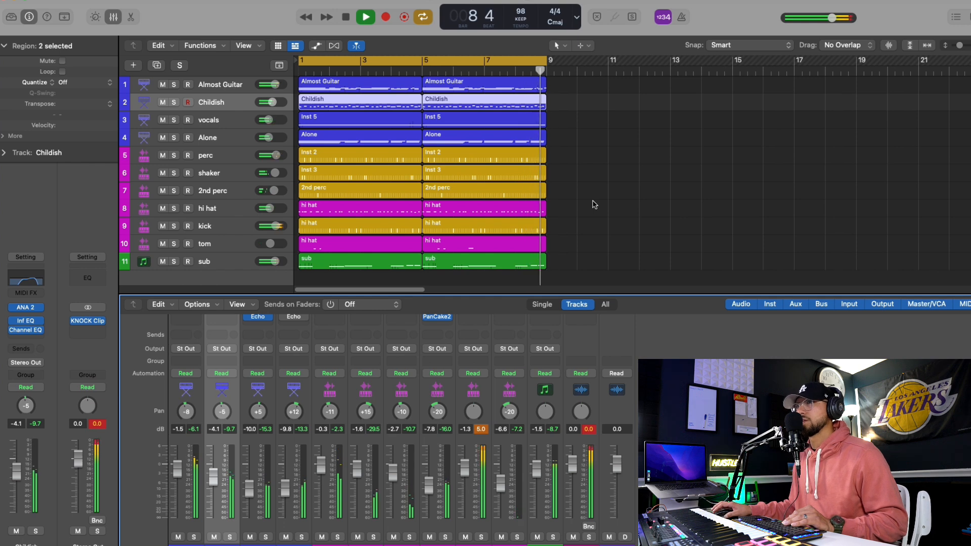
Solo the Almost Guitar track and add a Channel EQ to it
click(218, 85)
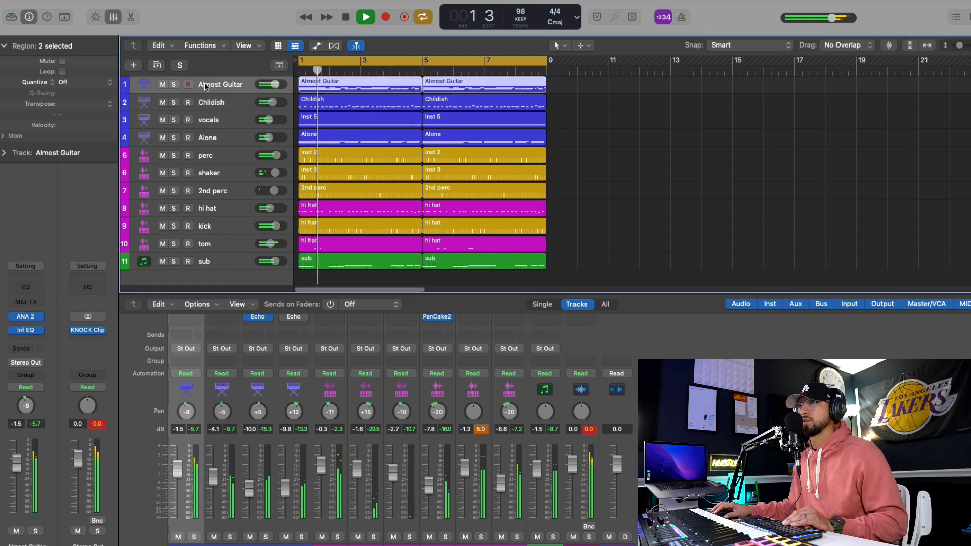
click(172, 84)
scroll(187, 348, up, 3)
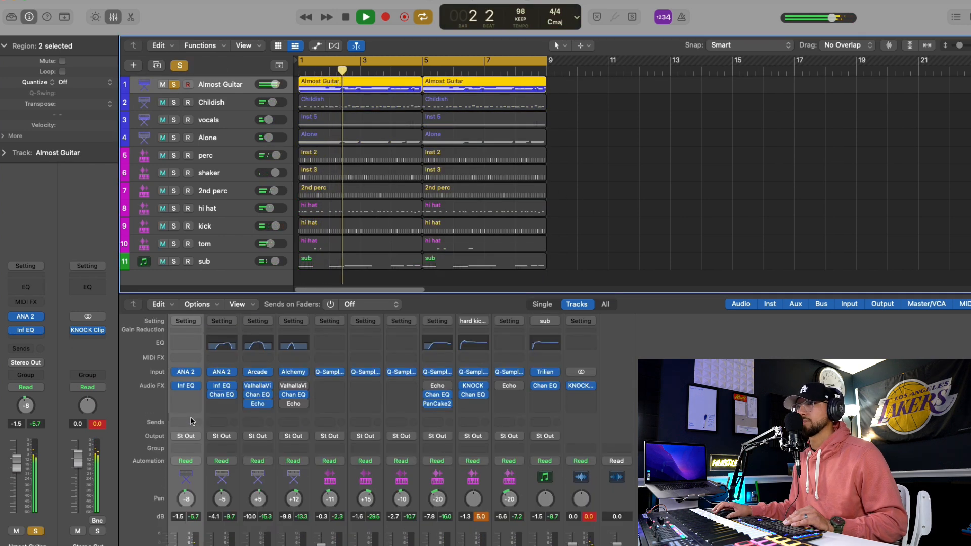
click(187, 344)
Enable the low cut on Almost Guitar's EQ with a steep slope at about 130 Hz
click(344, 178)
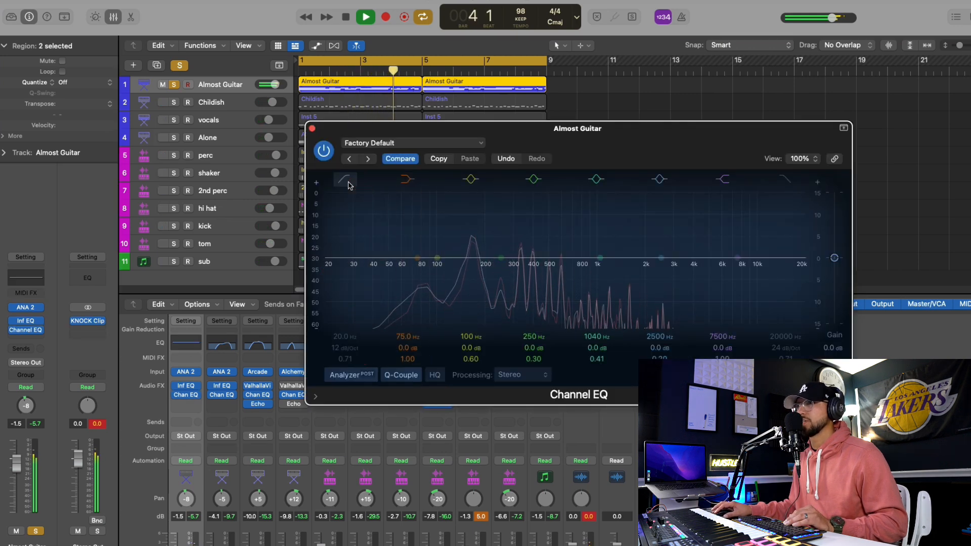
drag(326, 269, 435, 267)
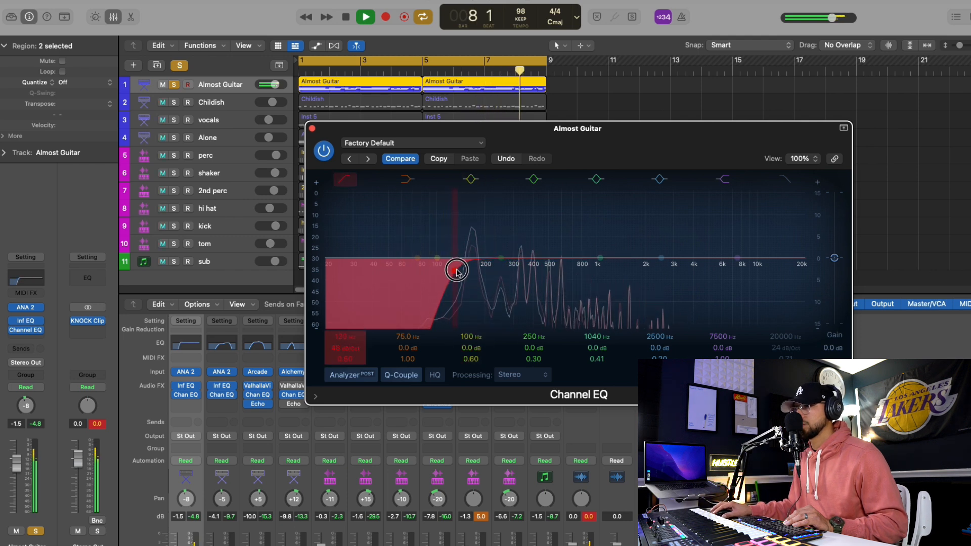
click(312, 128)
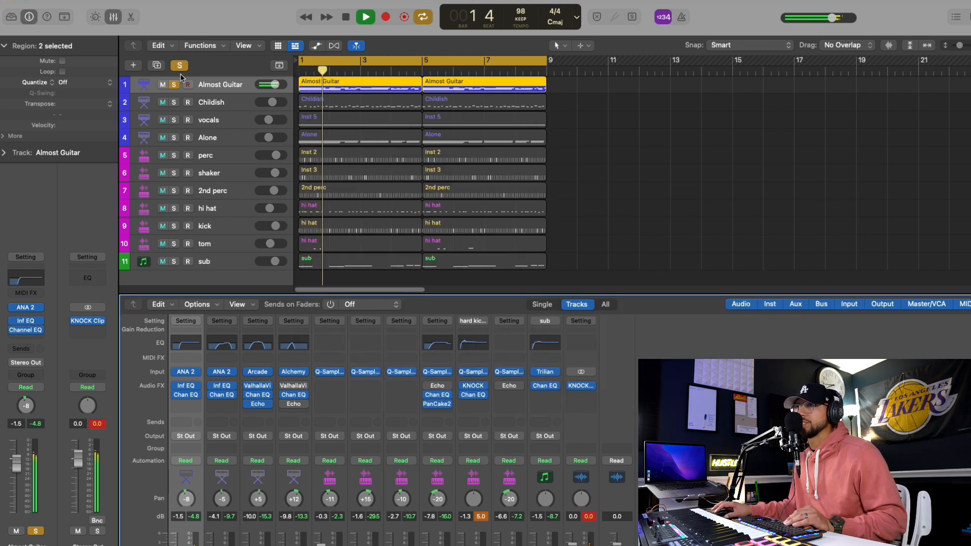
Solo the sub together with Almost Guitar to hear how they blend, clear all solos and play the full mix
click(174, 261)
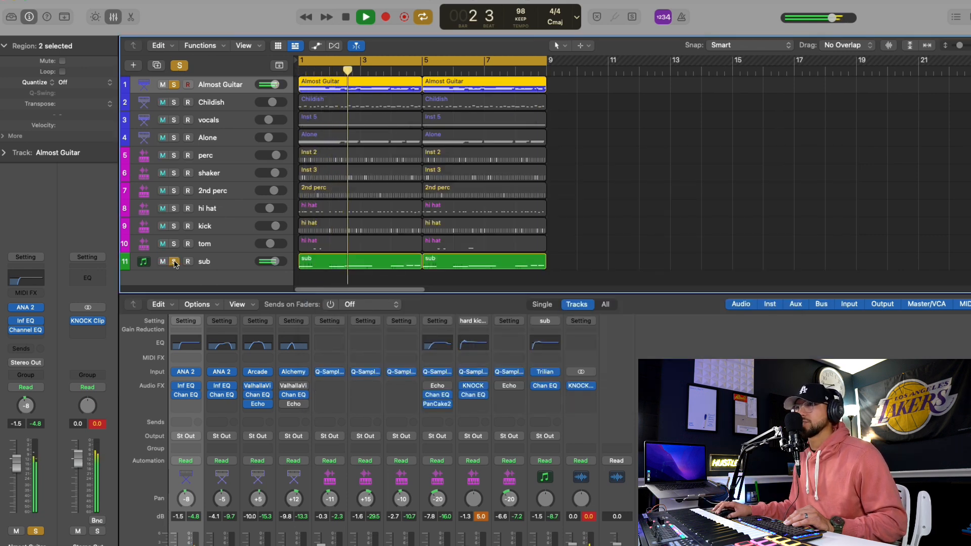
drag(270, 262, 271, 266)
key(space)
click(179, 66)
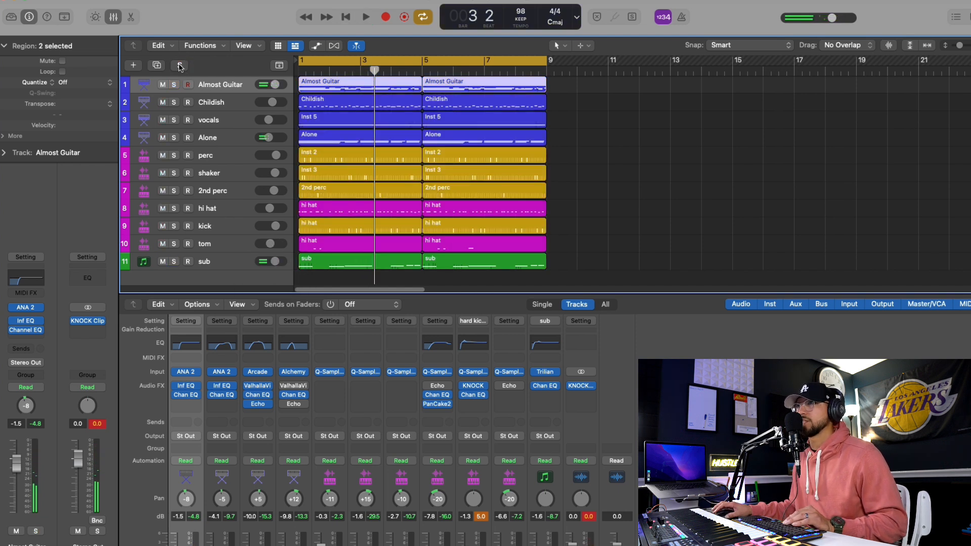
key(space)
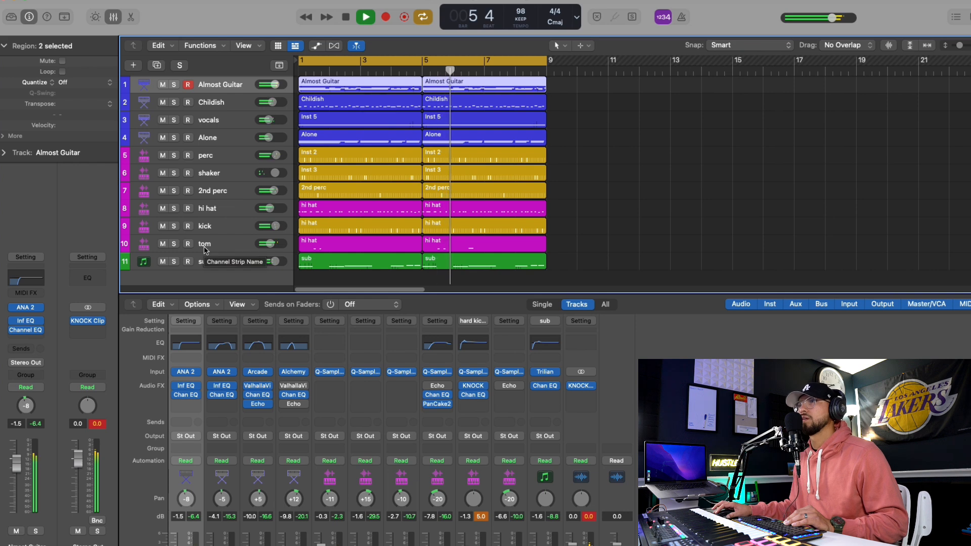
Stop playback, enlarge the mixer to reveal the full faders and lower the 2nd perc track's volume to -3.4 dB
key(space)
drag(481, 293, 480, 196)
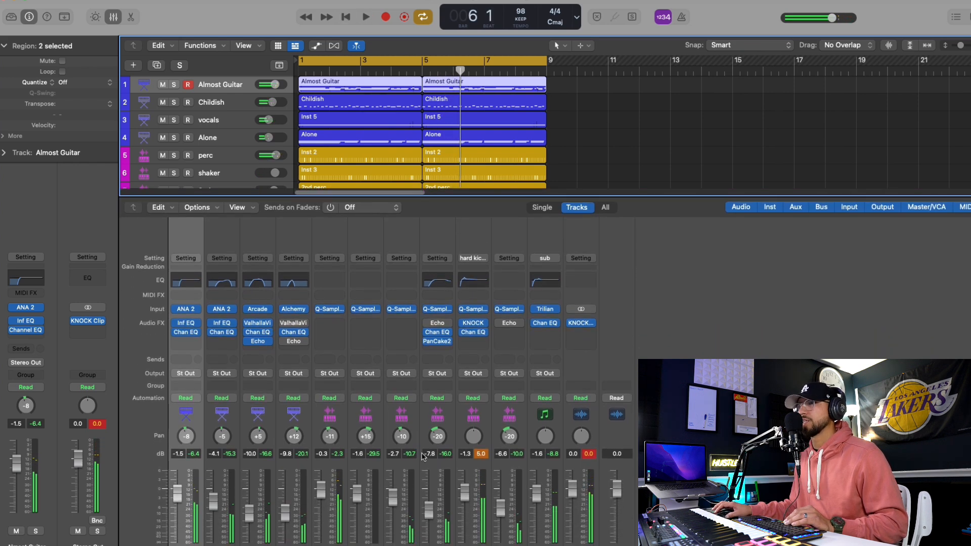
scroll(424, 433, down, 2)
drag(395, 468, 394, 468)
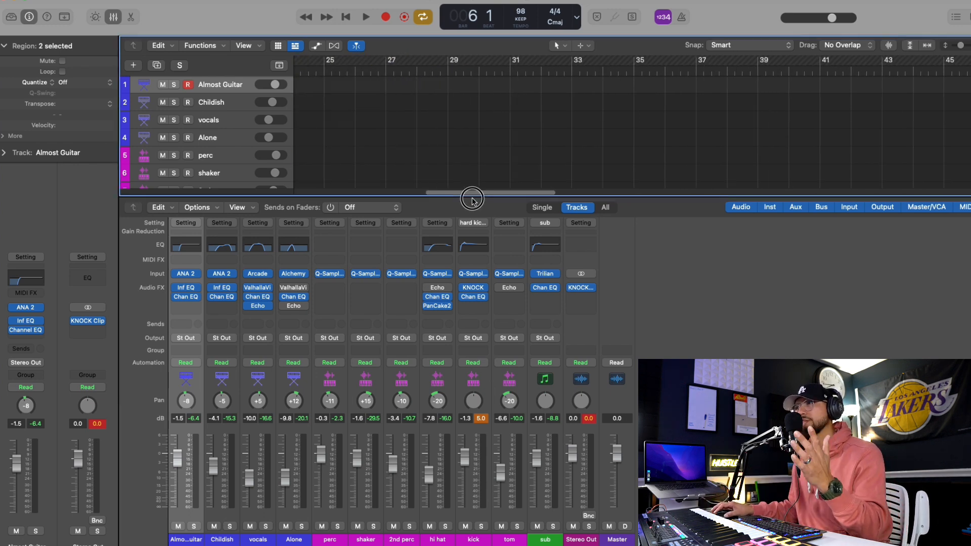
Return the arrangement view to bar 1 and shrink the mixer to show all eleven tracks
click(366, 197)
drag(380, 197, 368, 409)
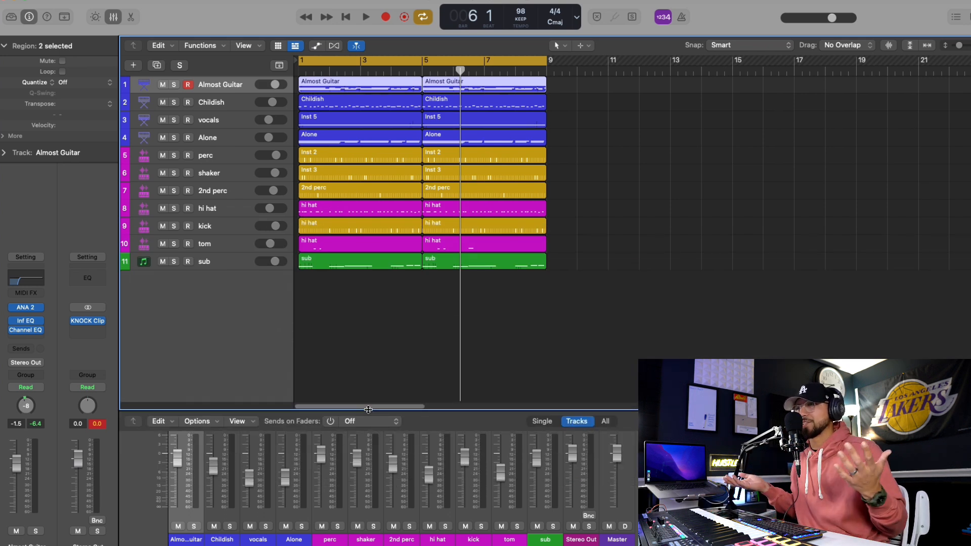